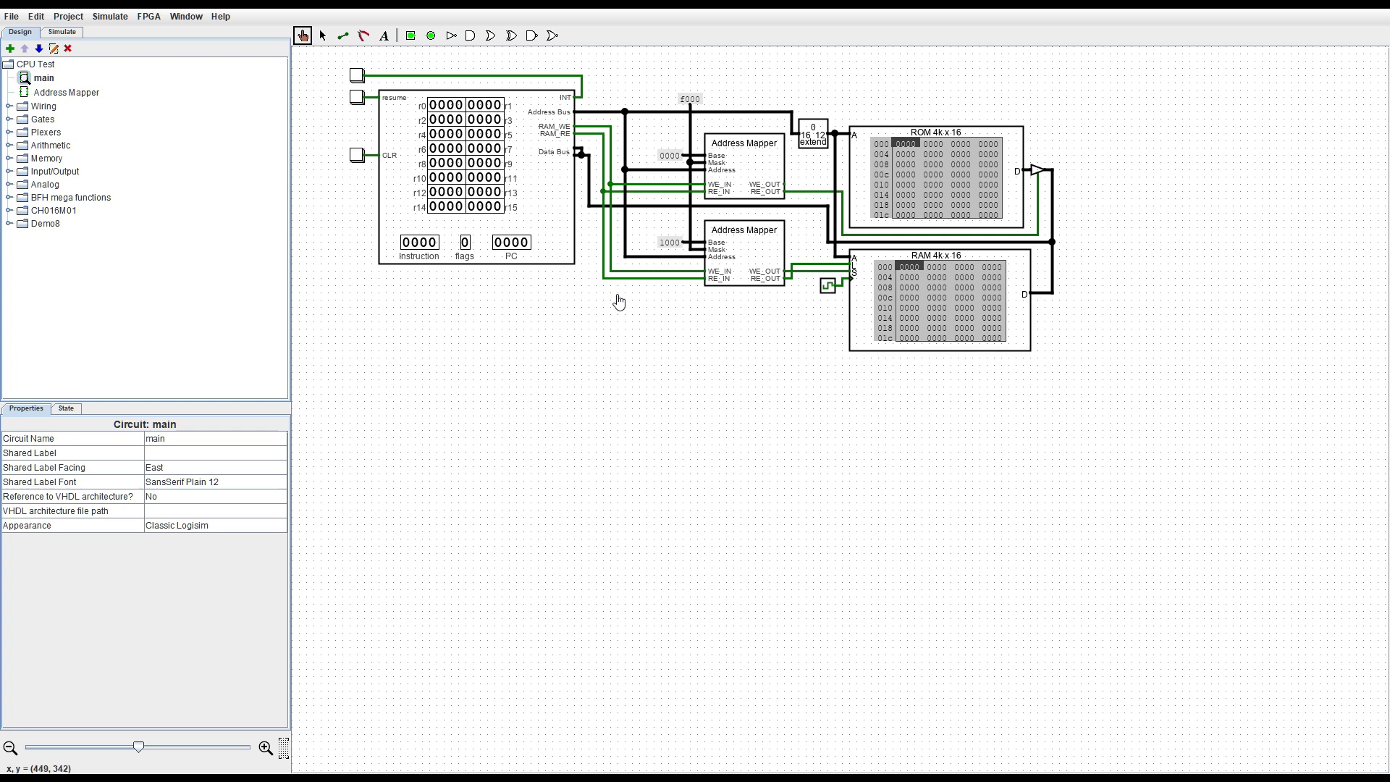
# - Inspect the two Address Mapper components beside the ROM and RAM in the main circuit
pyautogui.click(723, 195)
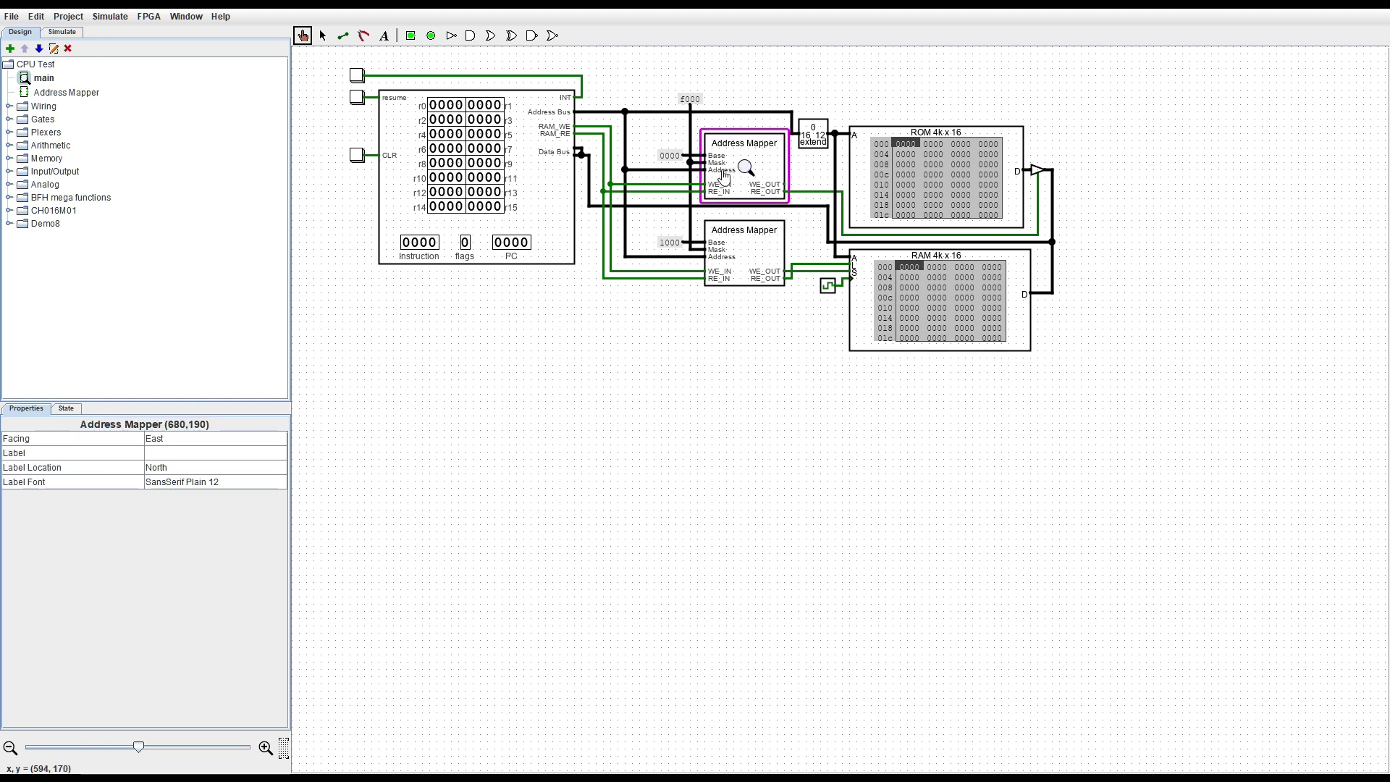
pyautogui.click(728, 274)
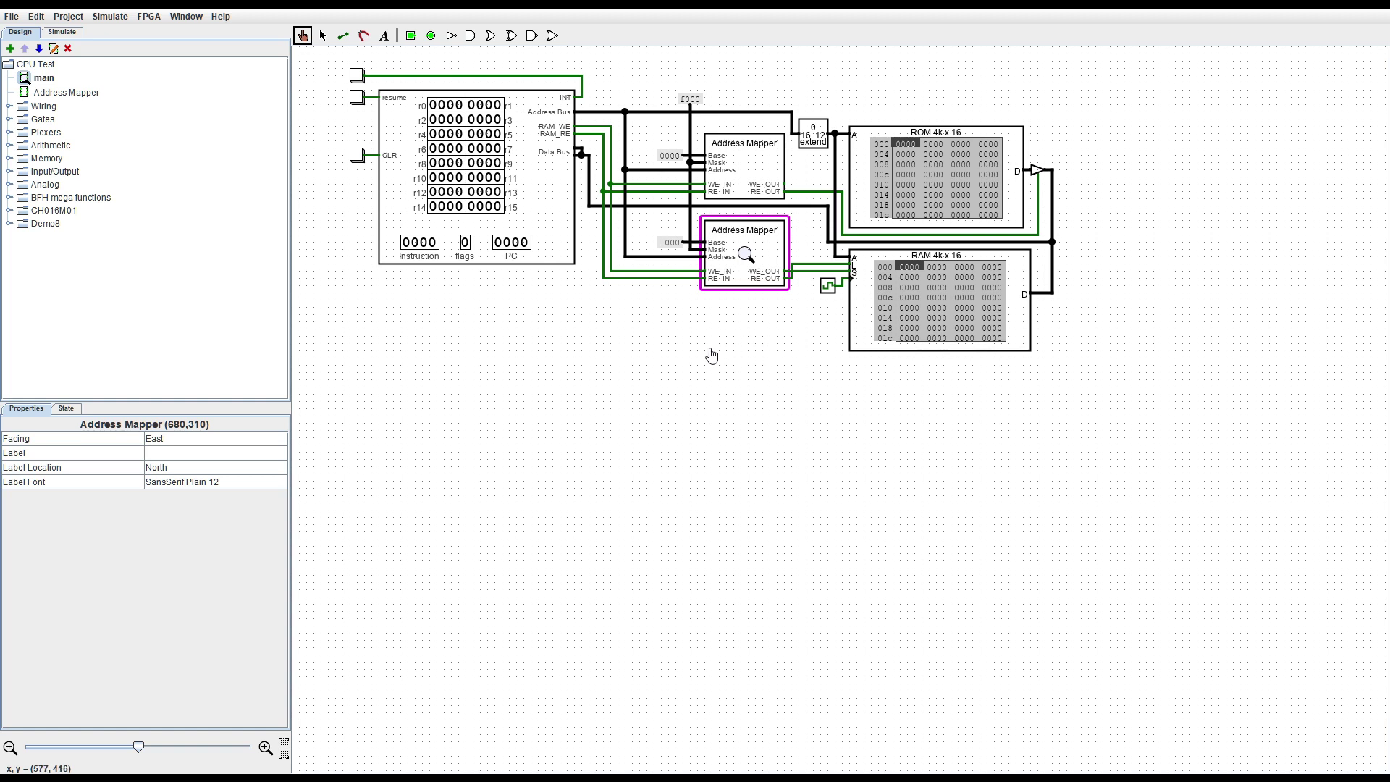
pyautogui.click(325, 83)
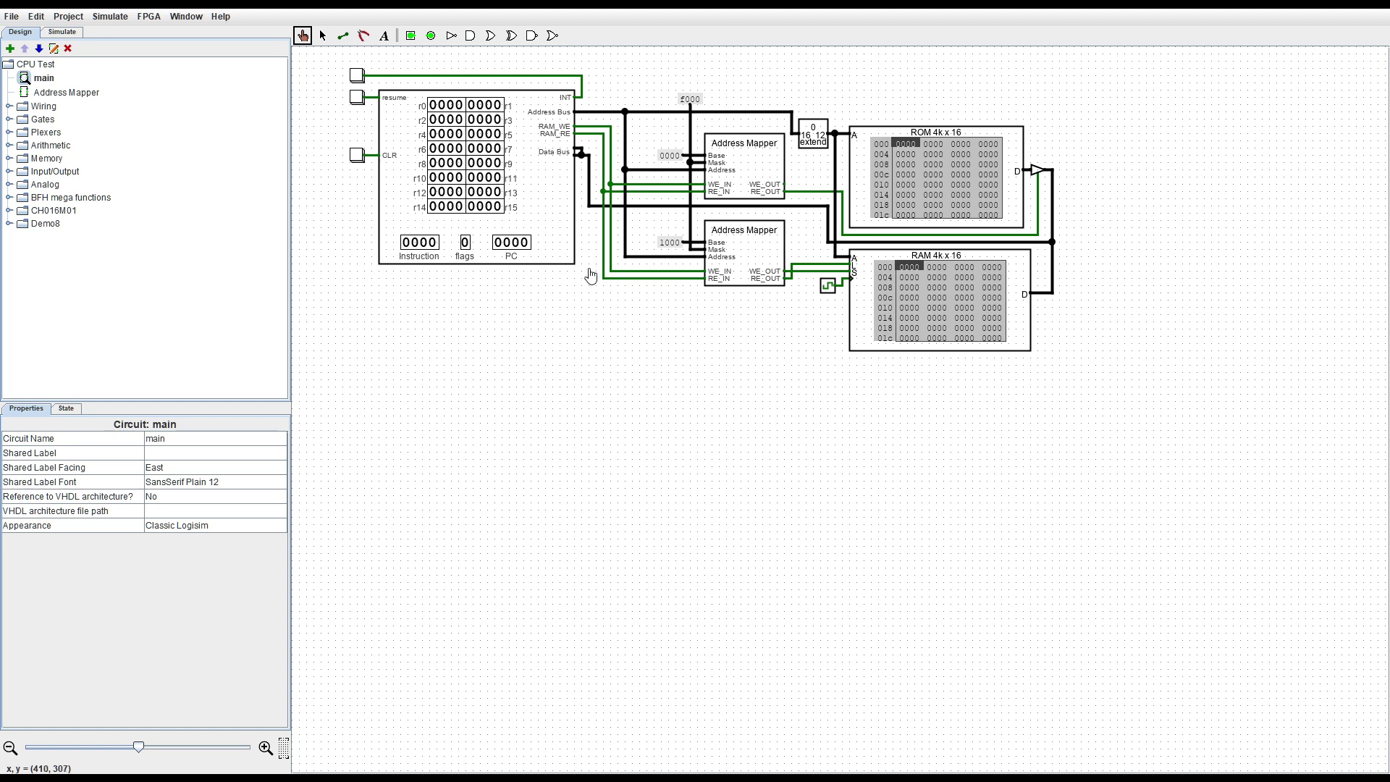
# - Open the CPU component's internal circuit and examine its blocks from the Program Counter down to the Immediate Register
pyautogui.click(473, 181)
pyautogui.doubleClick(478, 184)
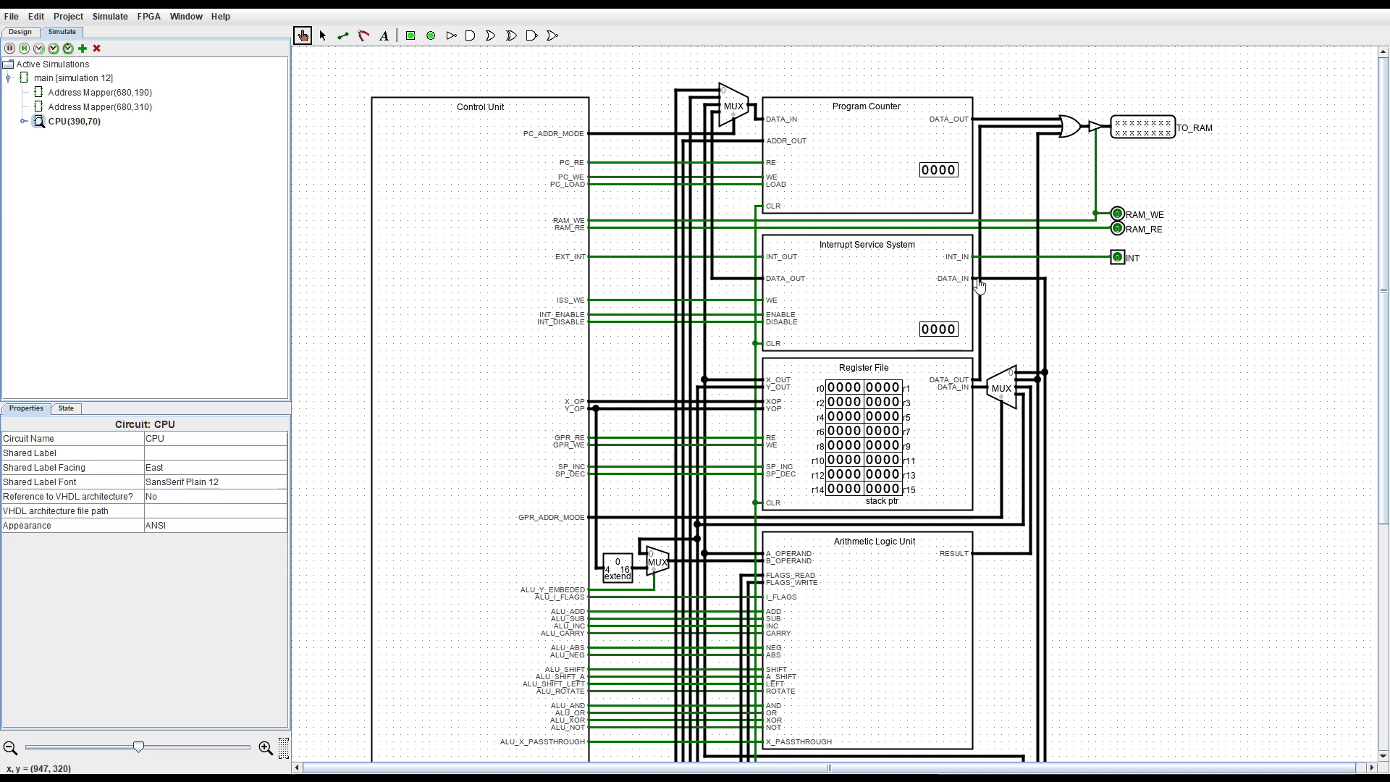
pyautogui.scroll(-3, 855, 286)
pyautogui.scroll(-6, 857, 411)
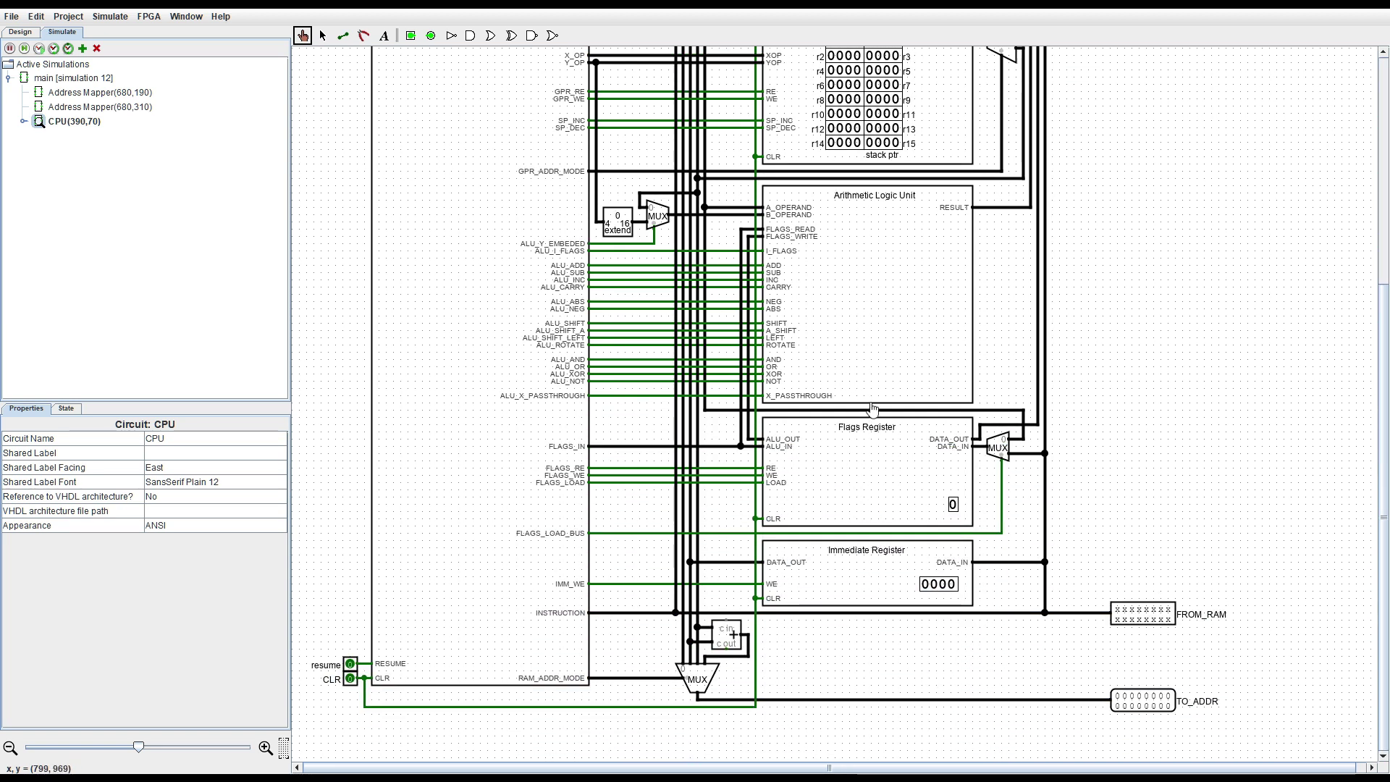
pyautogui.scroll(5, 869, 416)
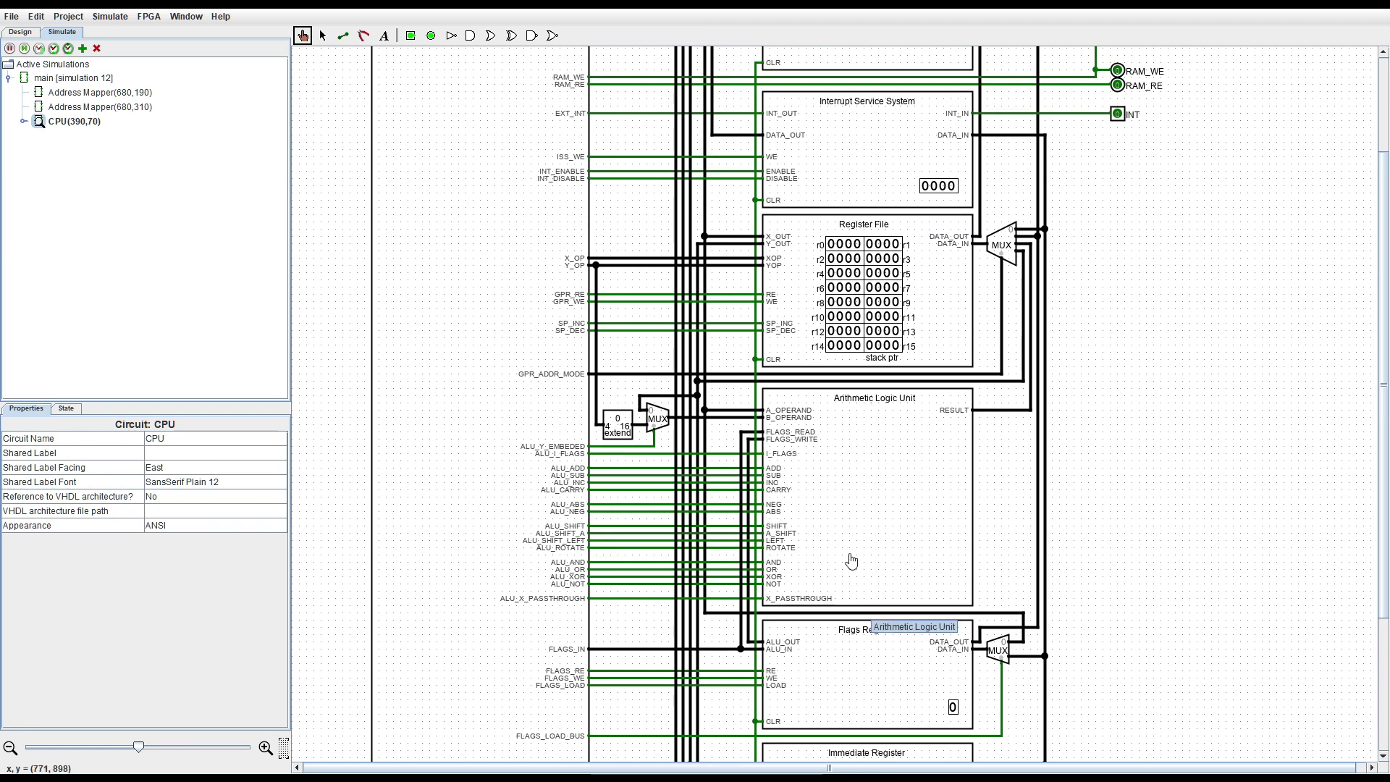
pyautogui.scroll(4, 847, 559)
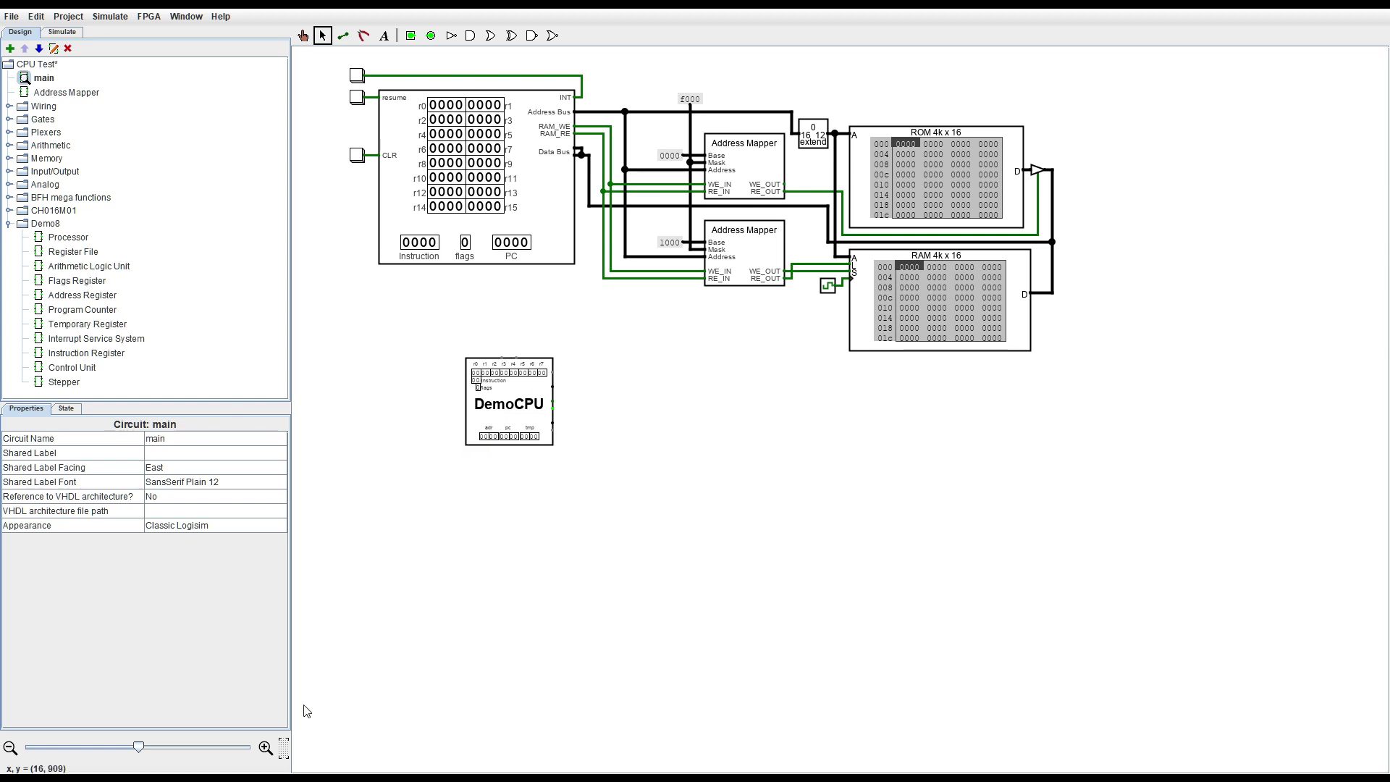
# - Examine the DemoCPU component up close below the CPU in the main circuit, then return to the wider view
pyautogui.click(266, 748)
pyautogui.click(266, 748)
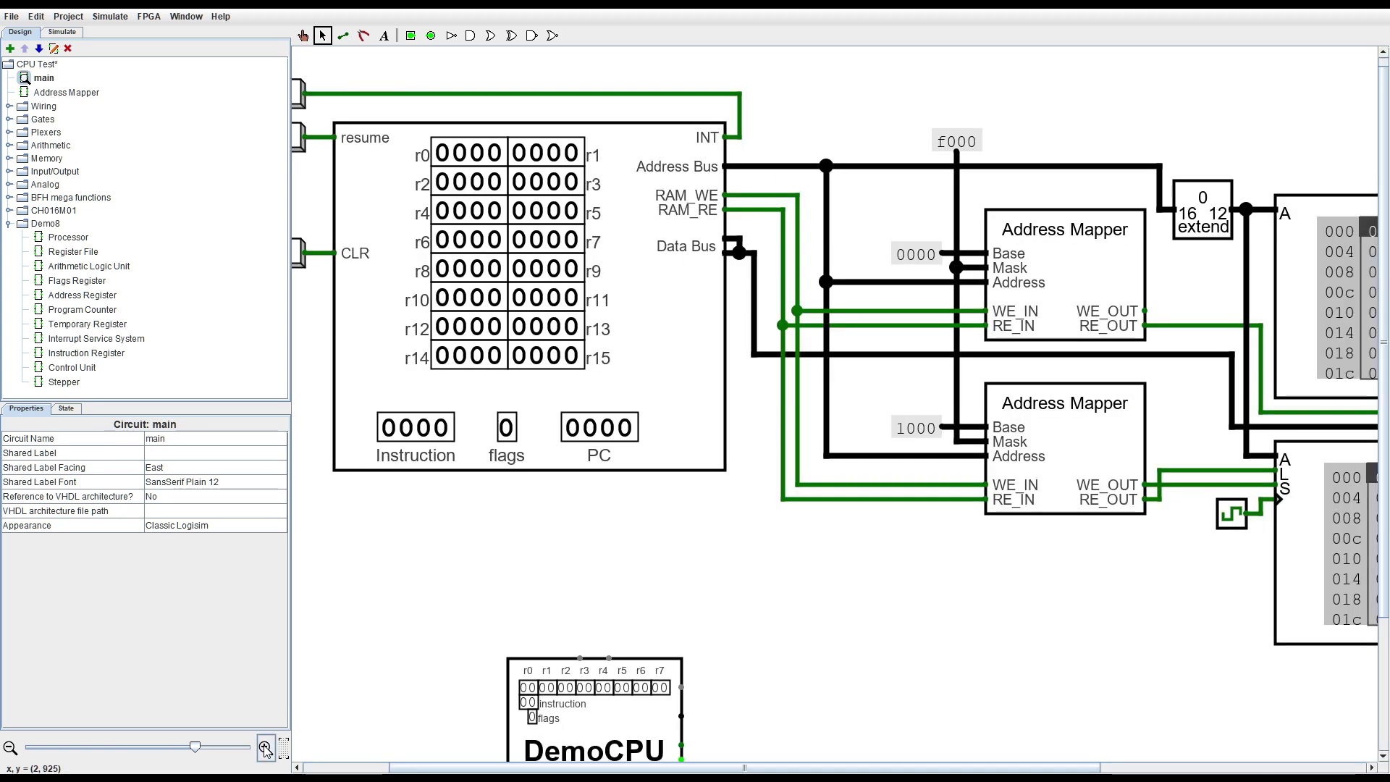
pyautogui.click(266, 748)
pyautogui.scroll(-2, 370, 633)
pyautogui.scroll(-3, 370, 633)
pyautogui.click(10, 748)
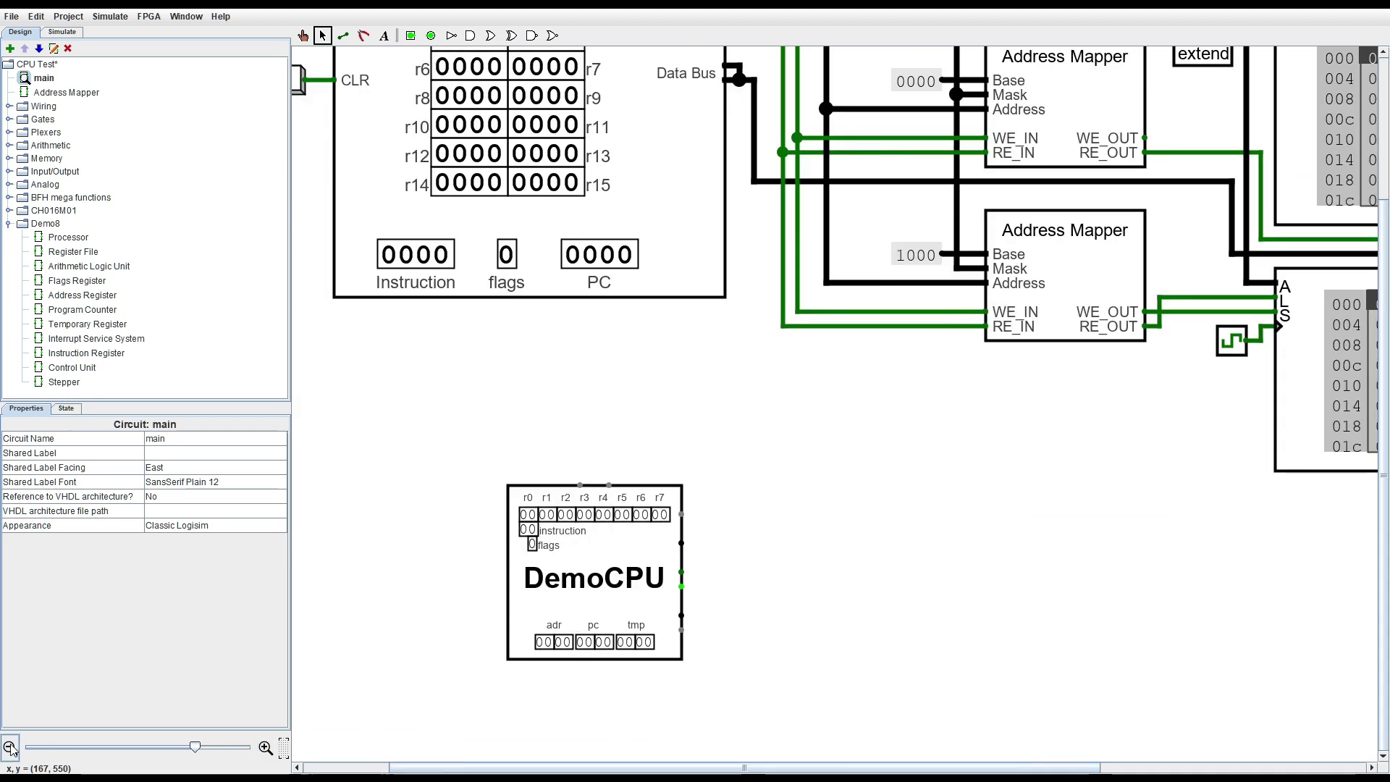
pyautogui.click(10, 748)
pyautogui.click(10, 748)
# - Compare the CPU's Interrupt Service System circuit with the Processor's Interrupt Service System
pyautogui.click(468, 262)
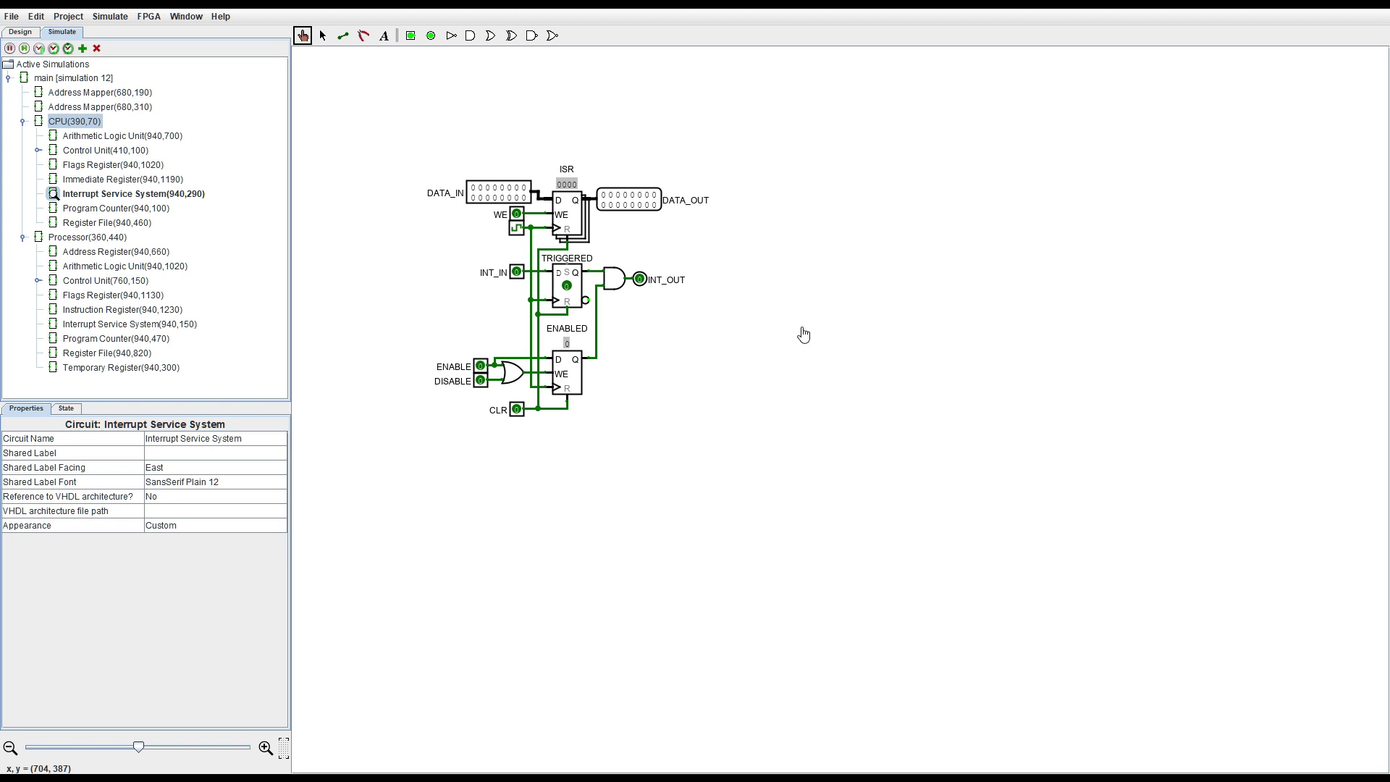
pyautogui.doubleClick(116, 324)
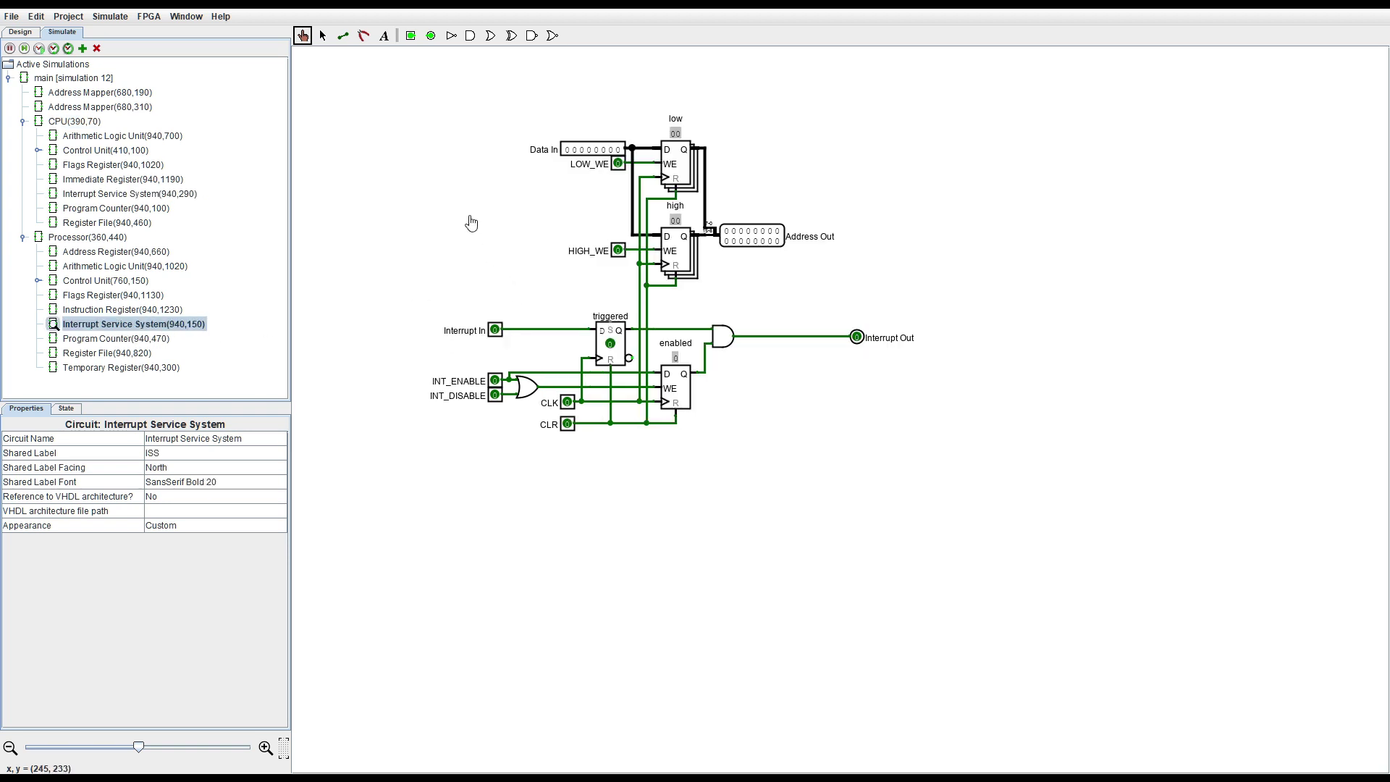
# - Examine the CPU's Register File, including its Stack Pointer section, and open the Processor's Register File for comparison
pyautogui.click(869, 435)
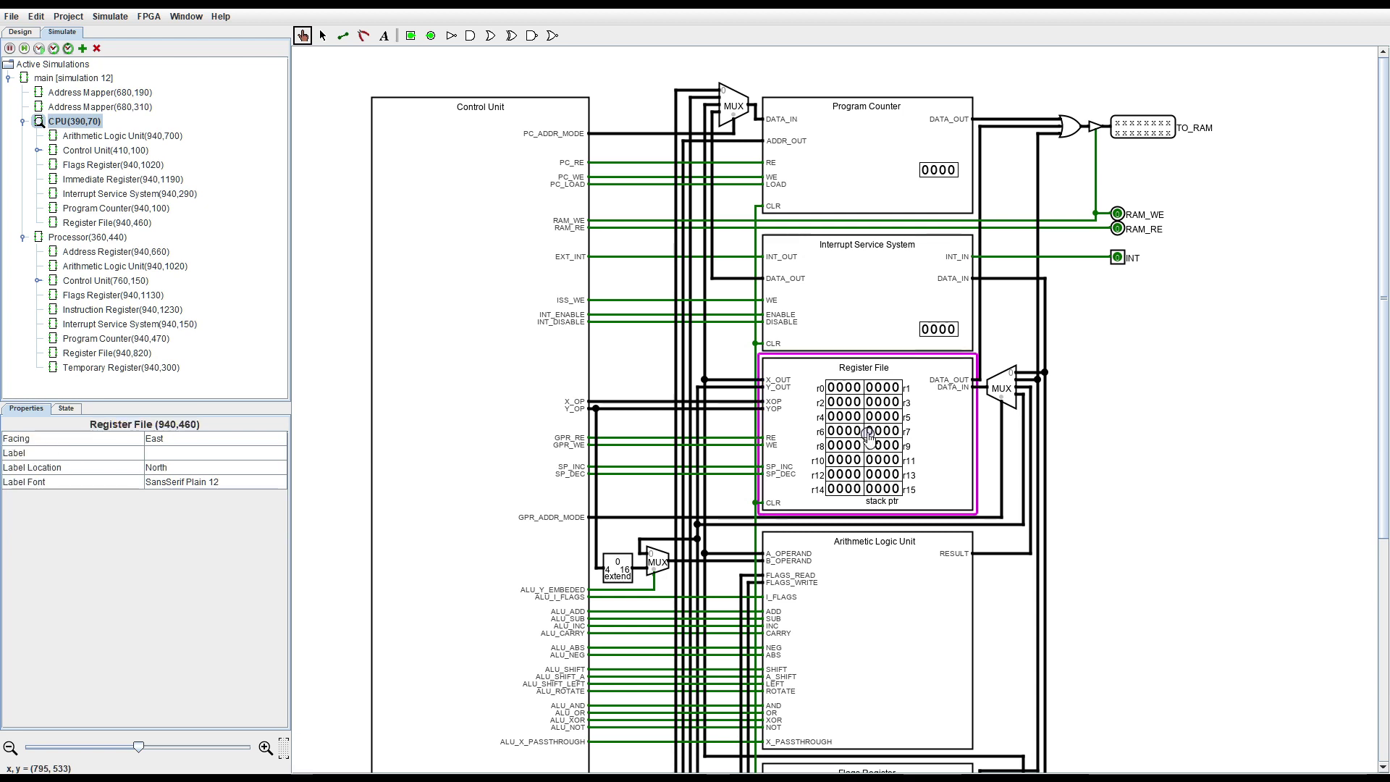
pyautogui.doubleClick(869, 435)
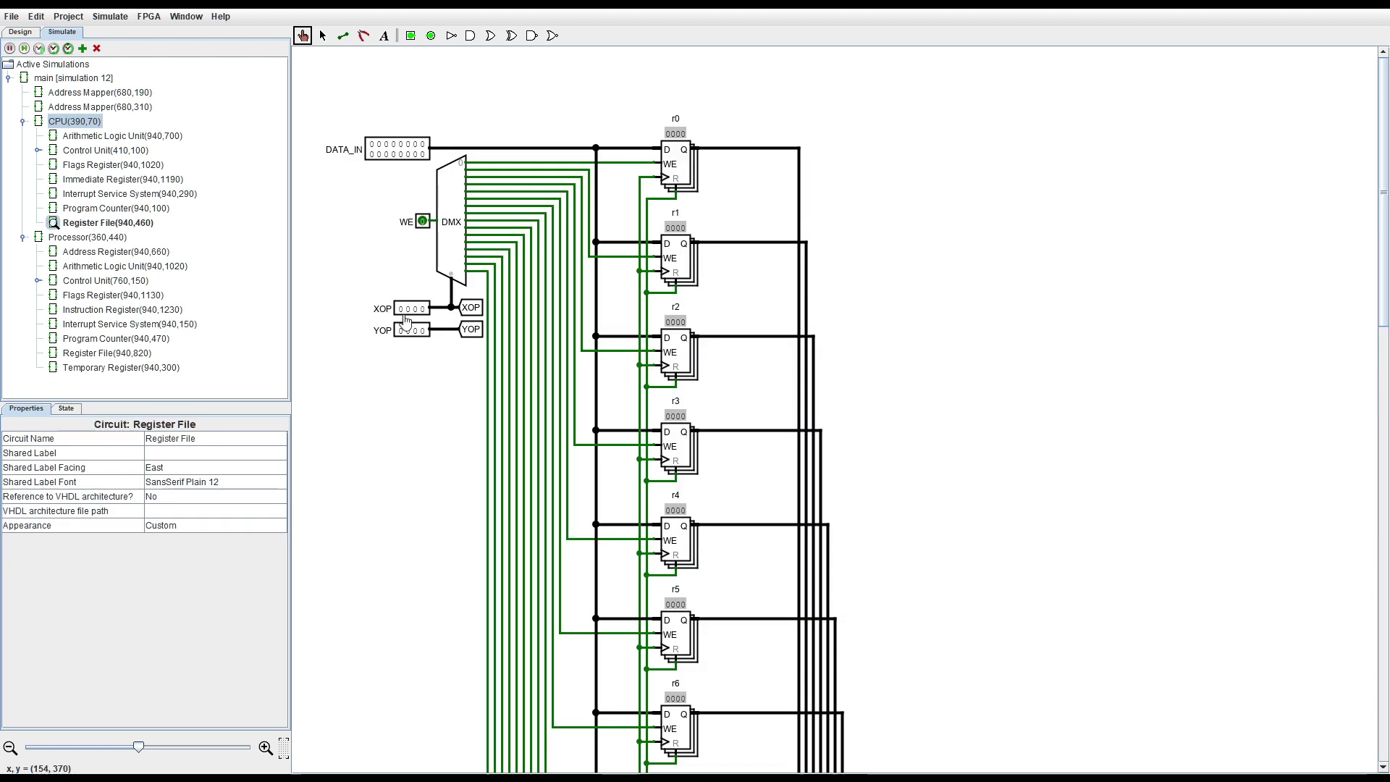
pyautogui.scroll(-10, 617, 211)
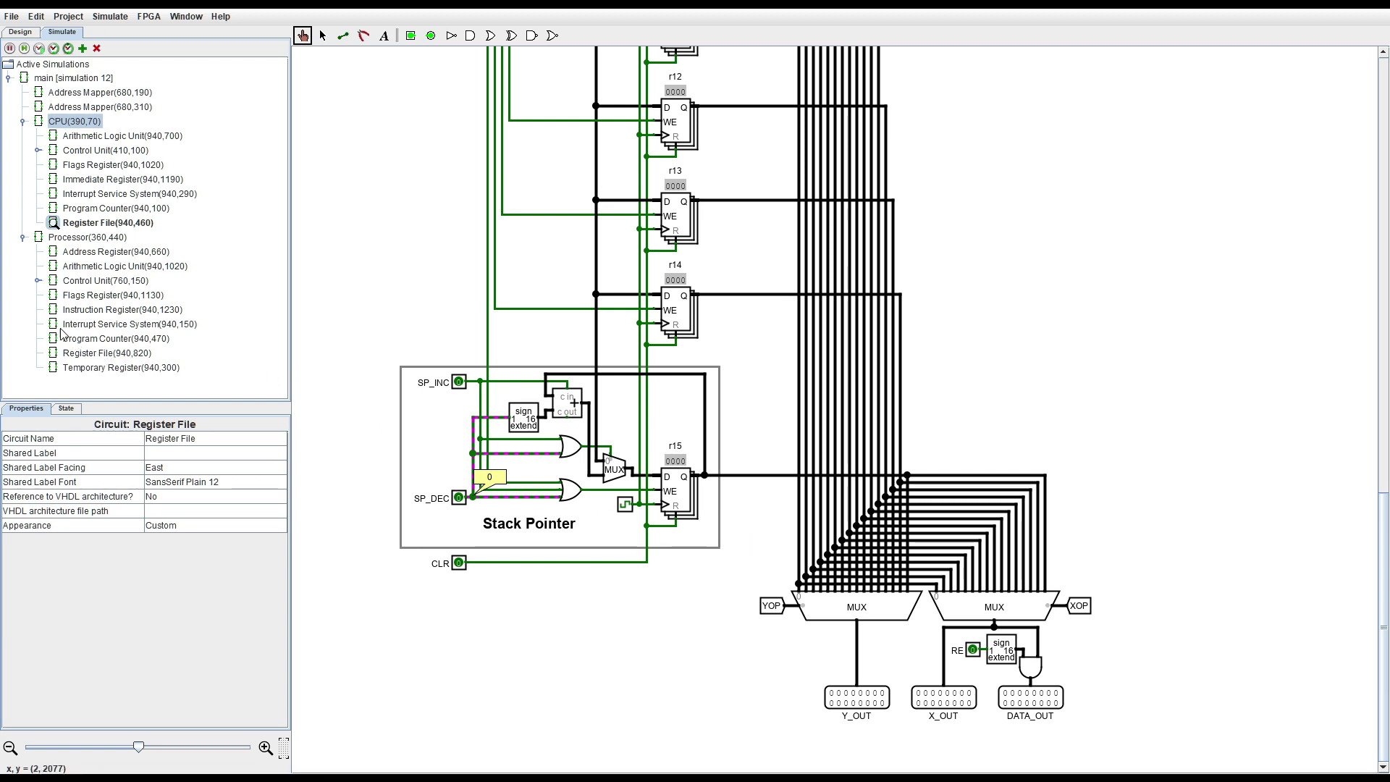
pyautogui.doubleClick(62, 353)
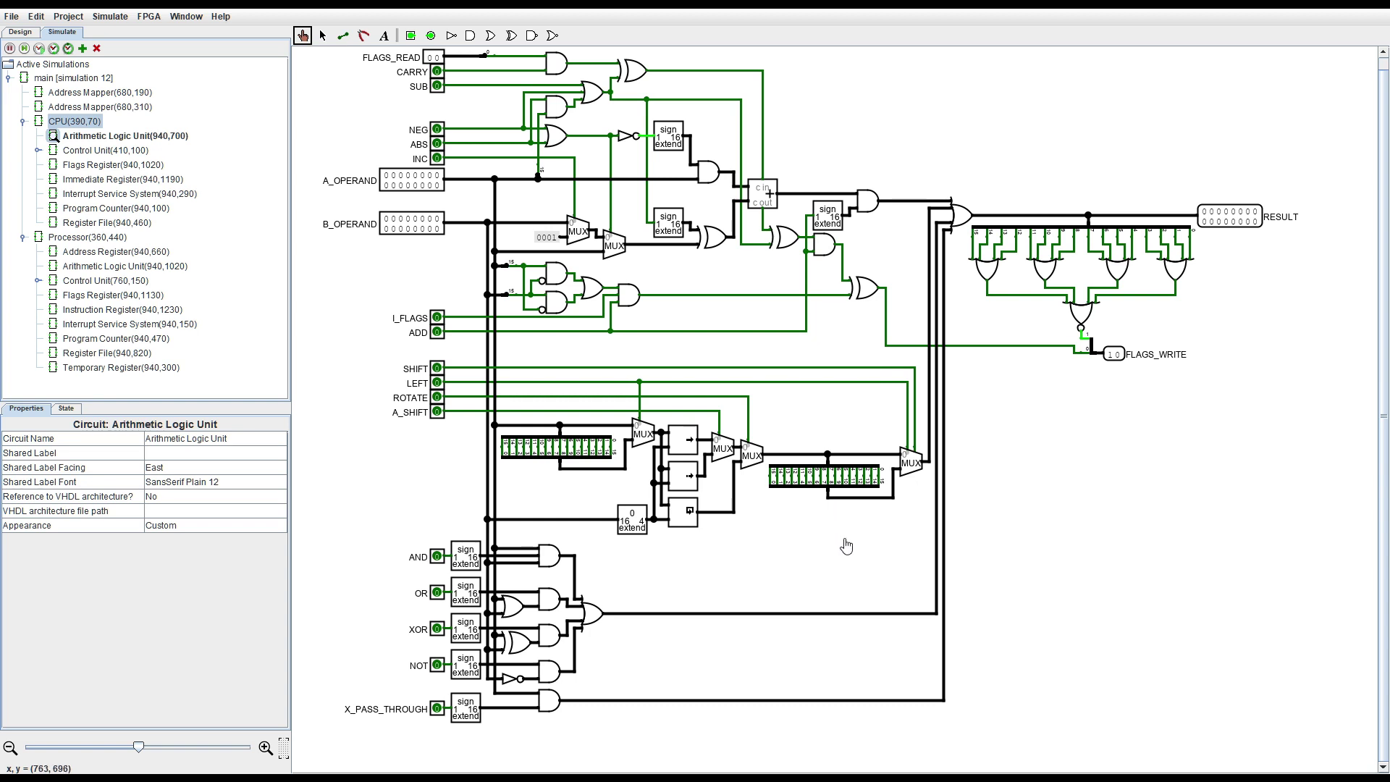
# - Expand the CPU's Control Unit in the simulation hierarchy, view its internal circuit, and return to the parent CPU circuit
pyautogui.scroll(1, 851, 536)
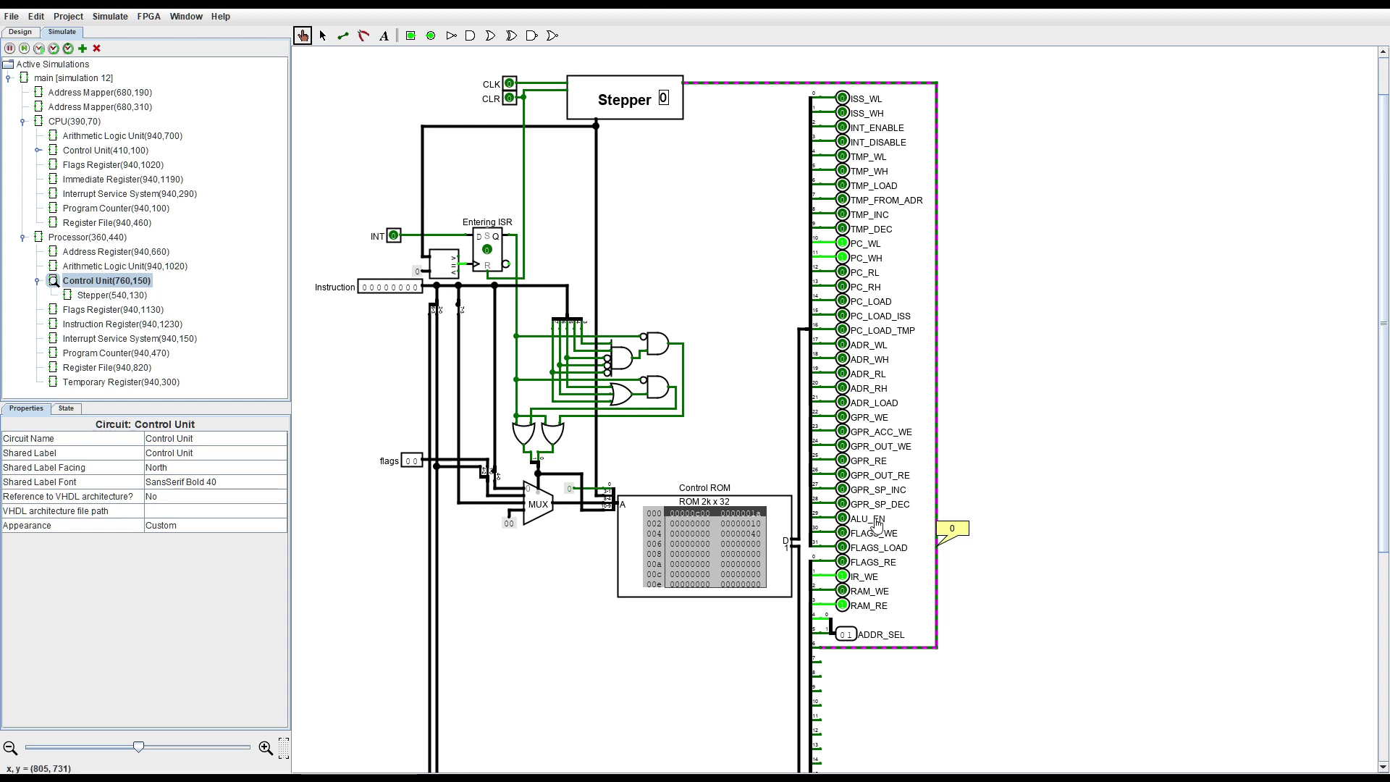
pyautogui.click(37, 150)
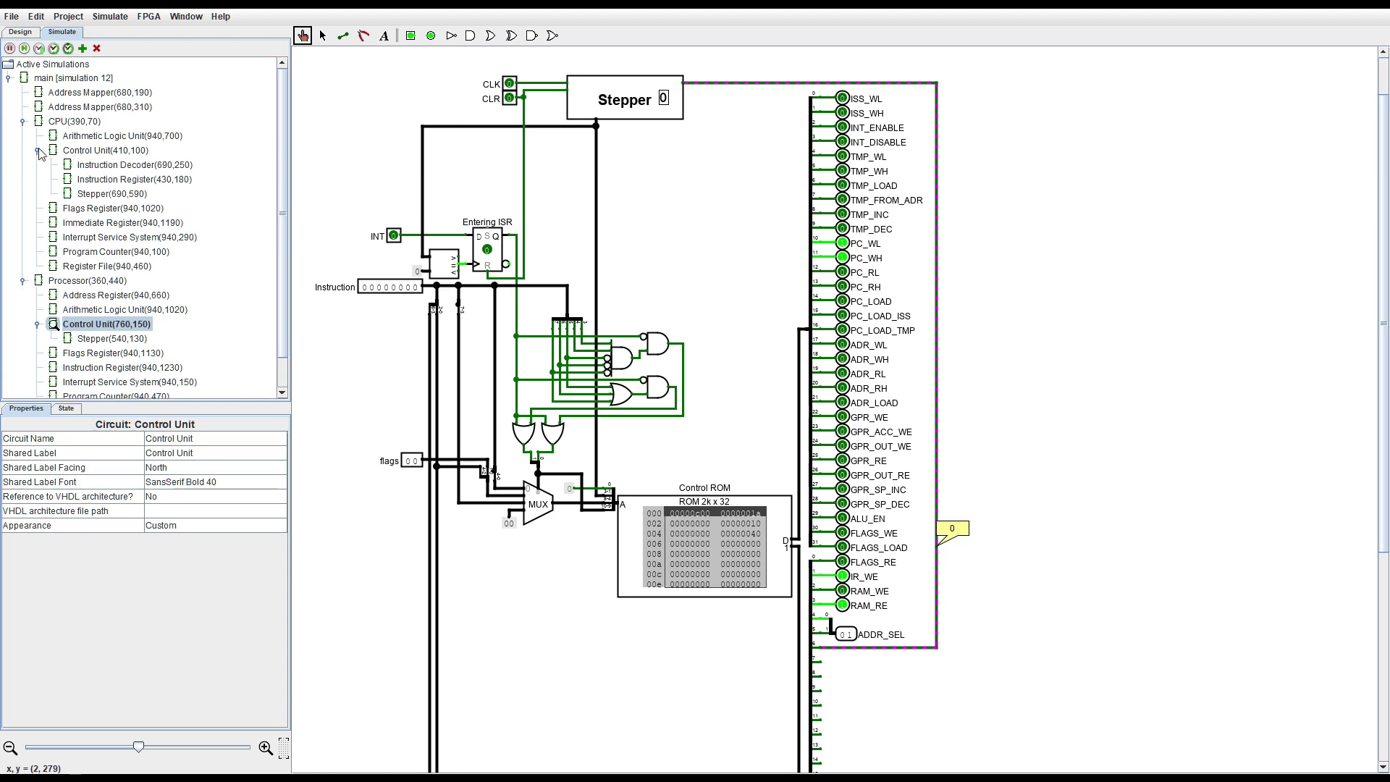
pyautogui.click(71, 154)
pyautogui.doubleClick(71, 154)
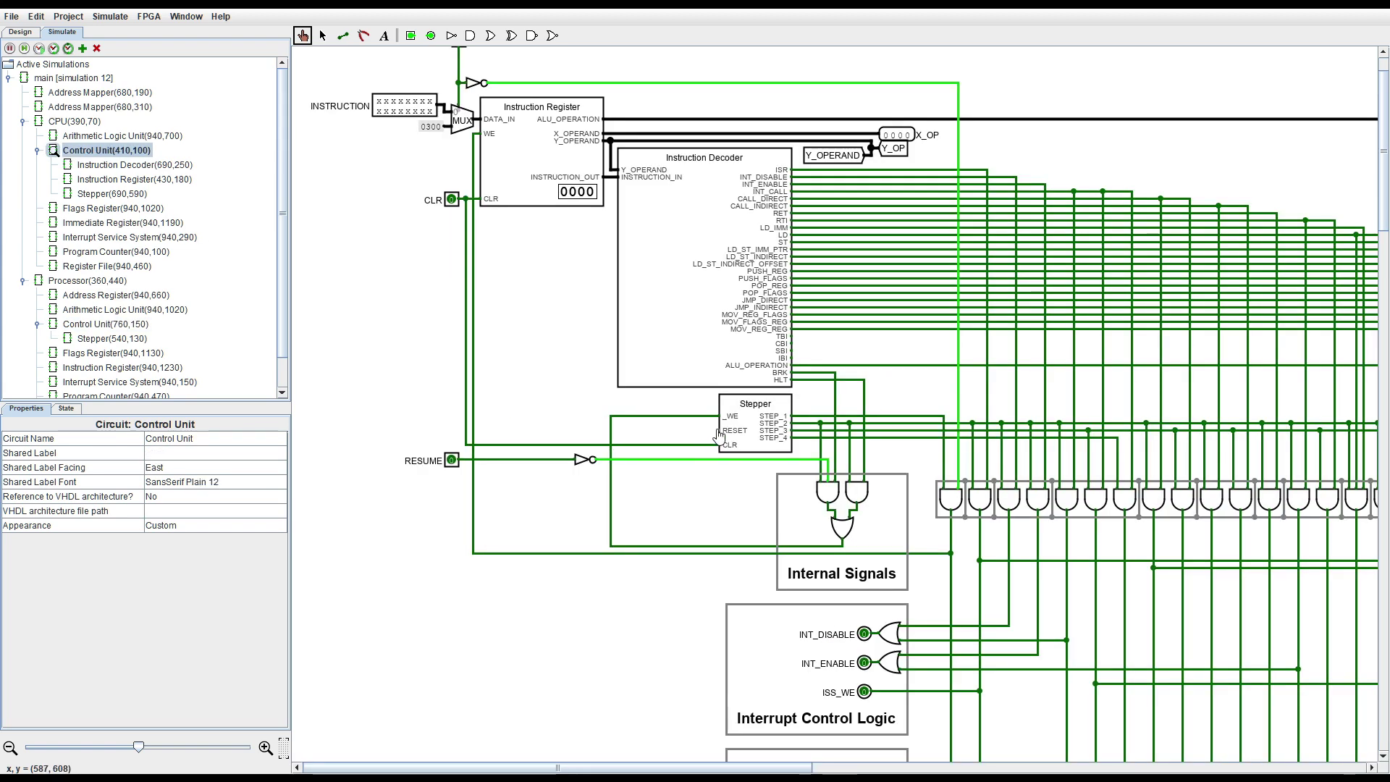
pyautogui.click(323, 36)
pyautogui.hotkey('ctrl', 'Up')
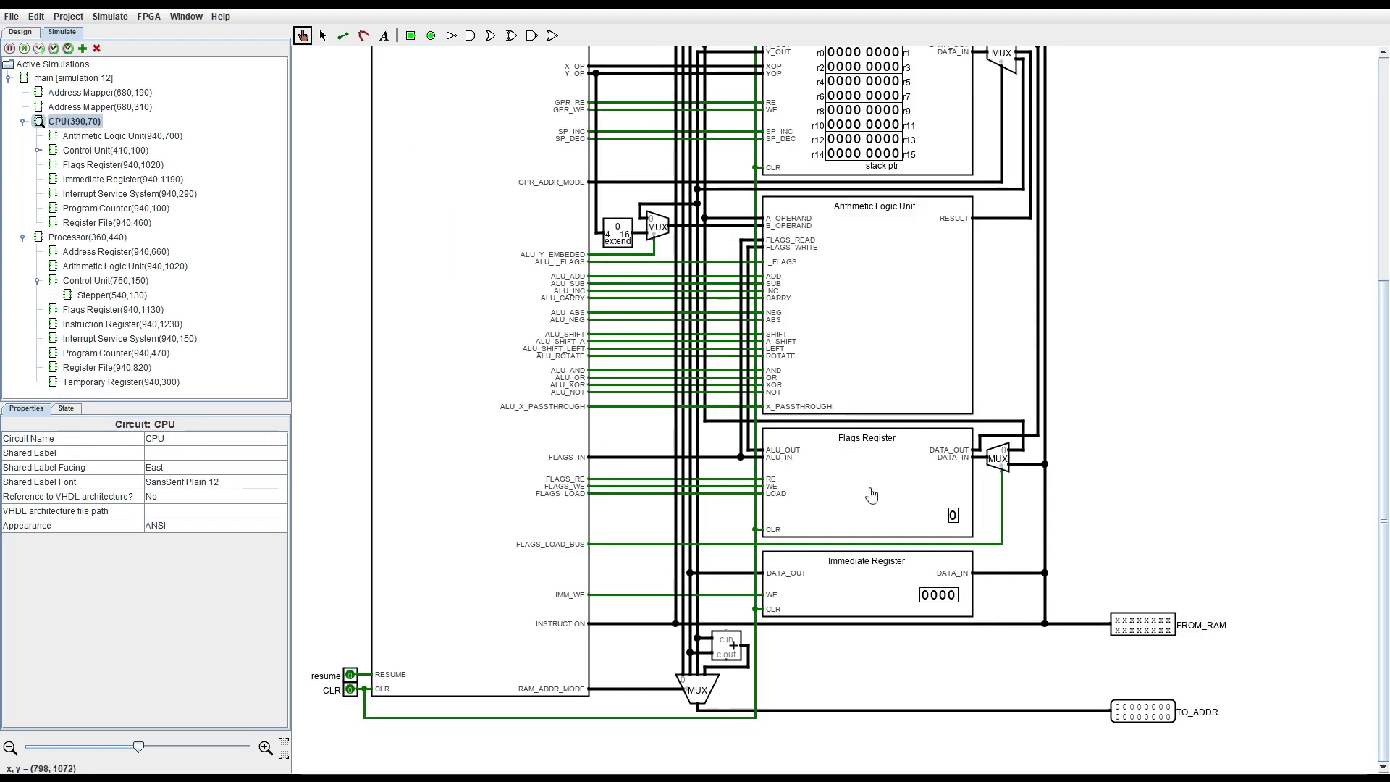
# - View the CPU's Flags Register circuit and compare it with the Processor's Flags Register
pyautogui.click(871, 494)
pyautogui.click(869, 489)
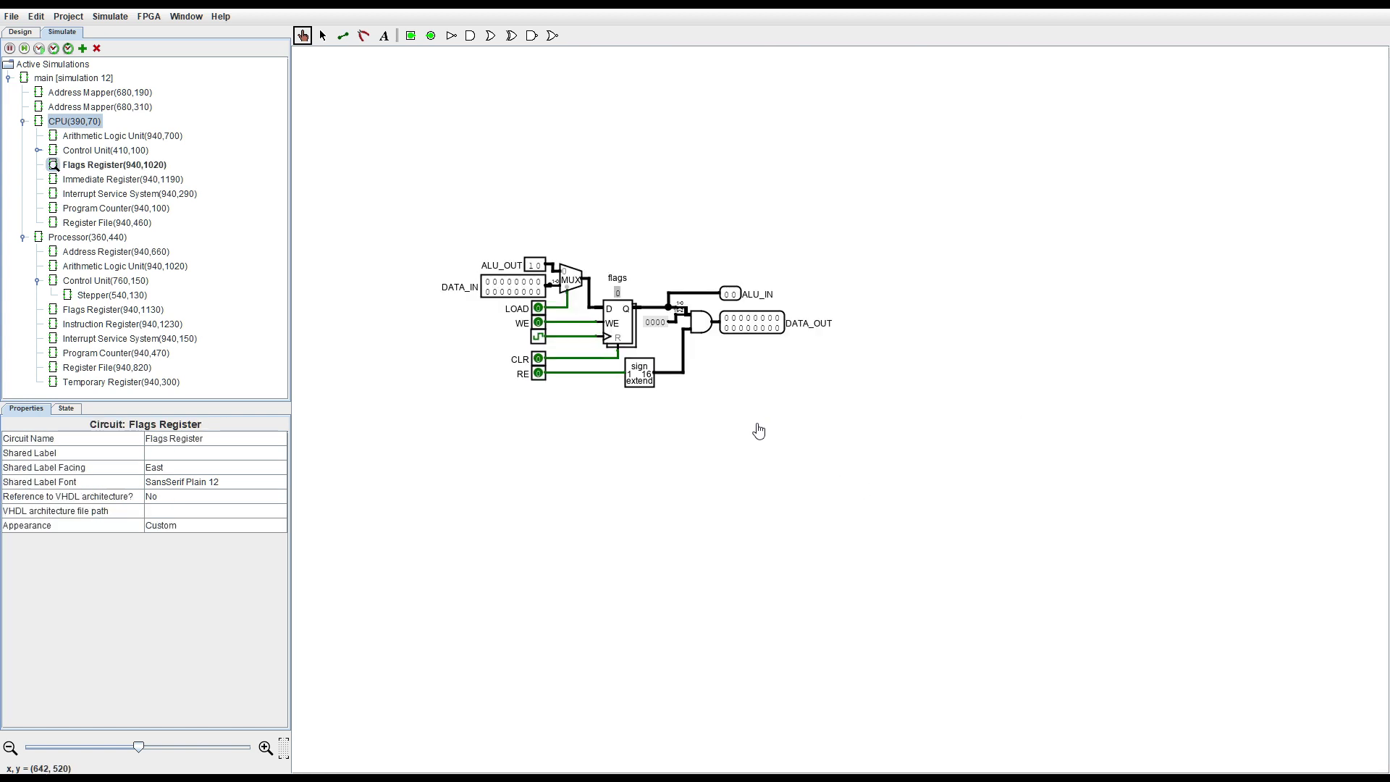
pyautogui.click(72, 311)
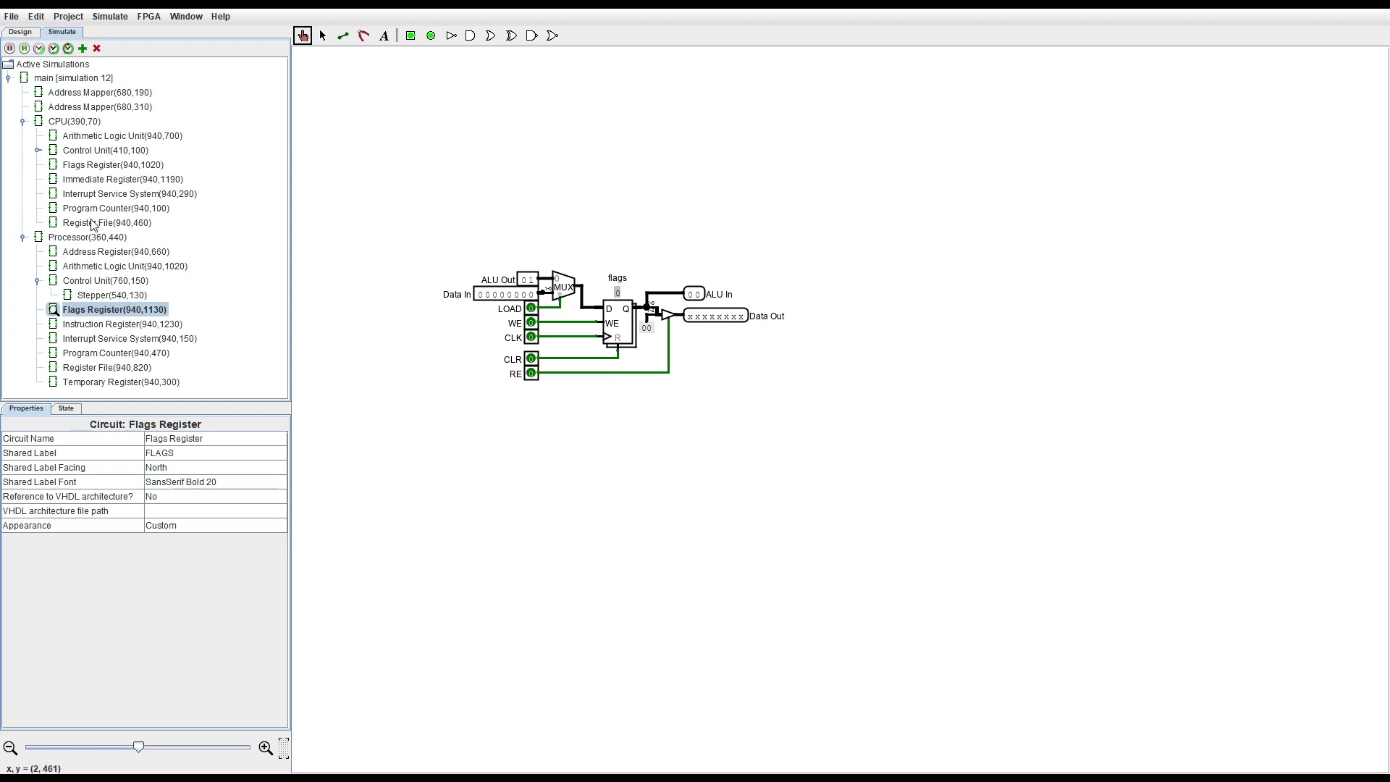
# - Return to the CPU circuit and compare its Immediate Register with the Processor's Temporary Register
pyautogui.click(73, 121)
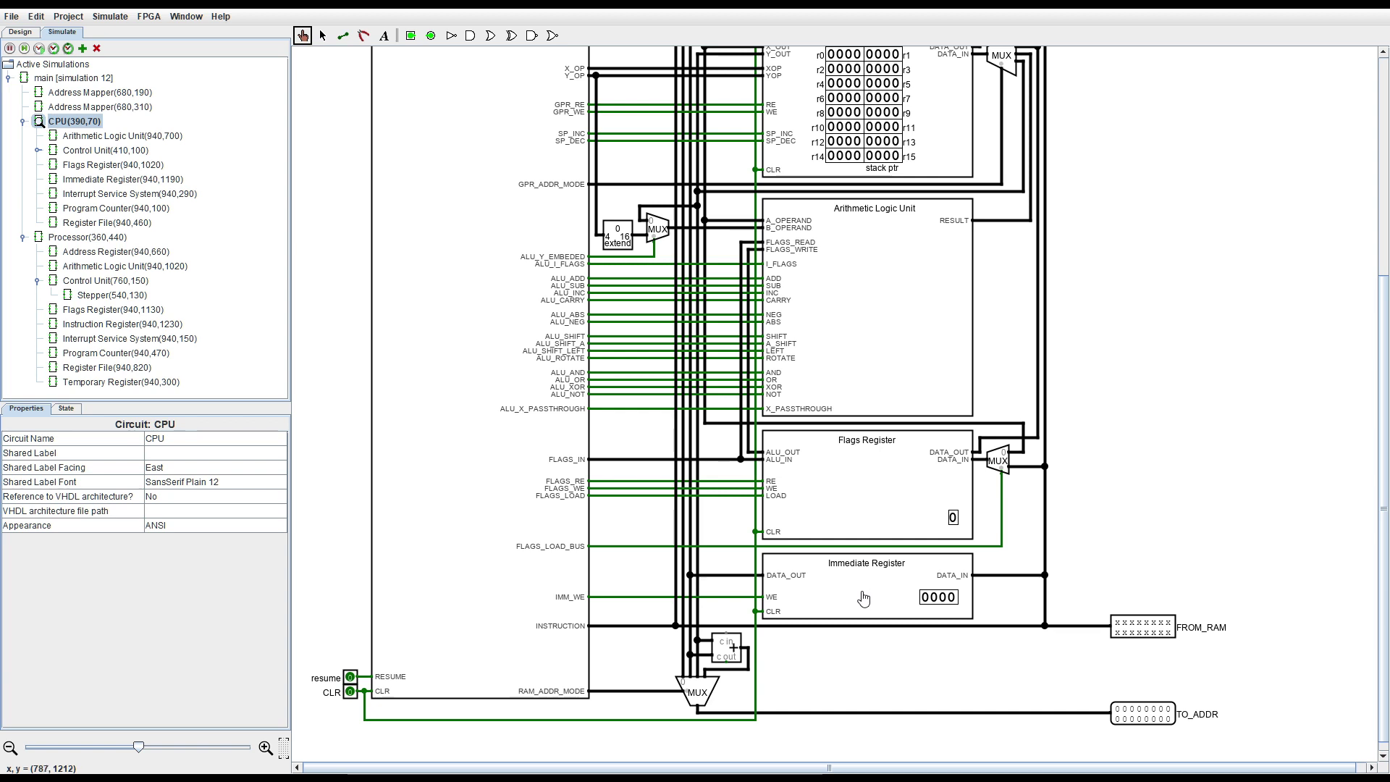
pyautogui.click(867, 587)
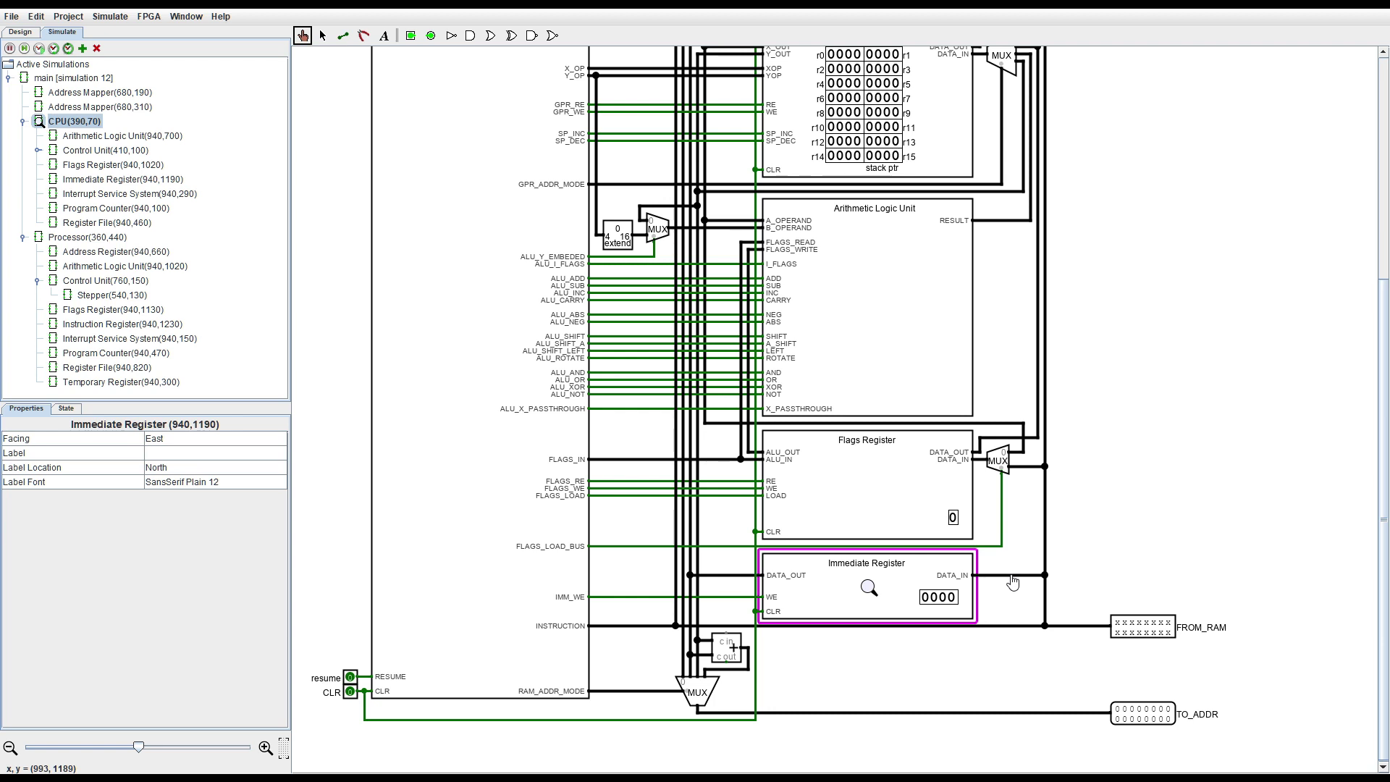
pyautogui.click(155, 383)
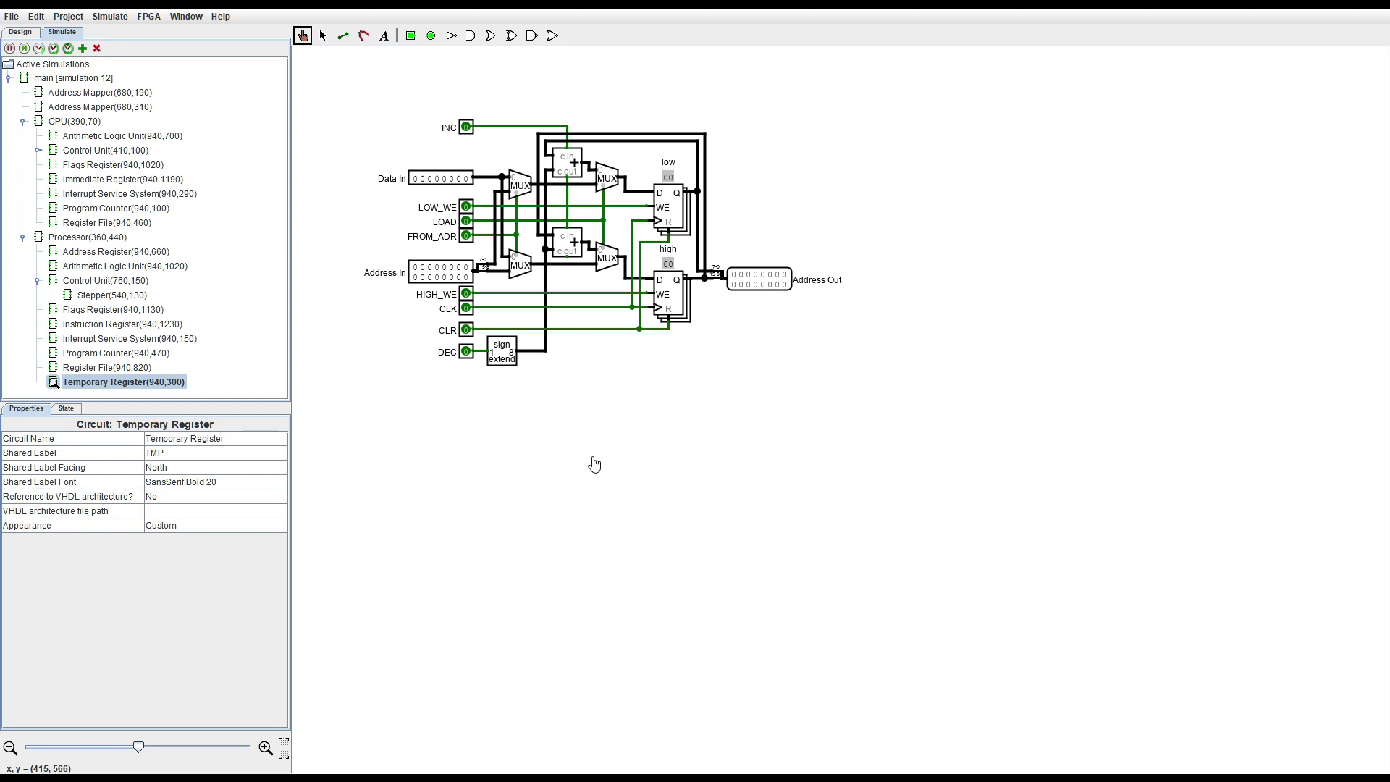
pyautogui.click(125, 179)
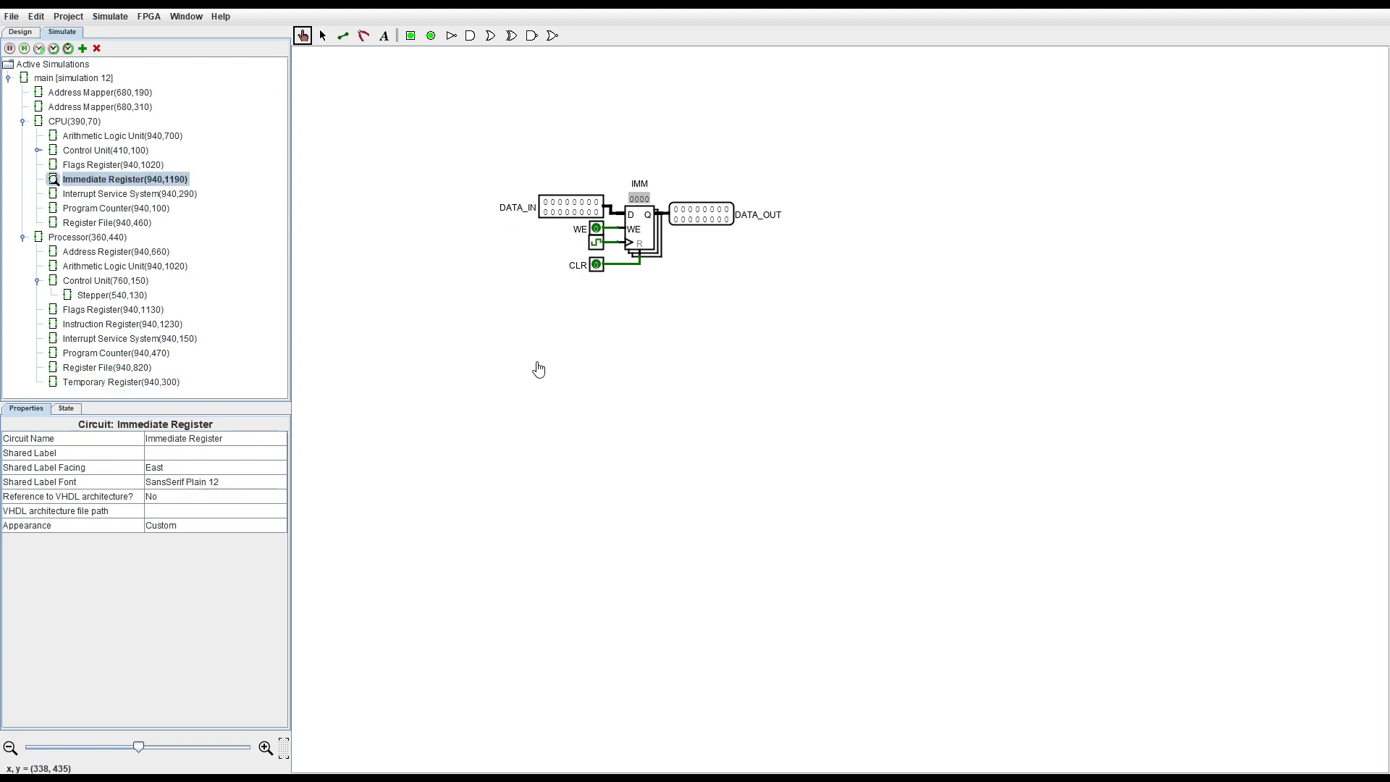
pyautogui.click(101, 384)
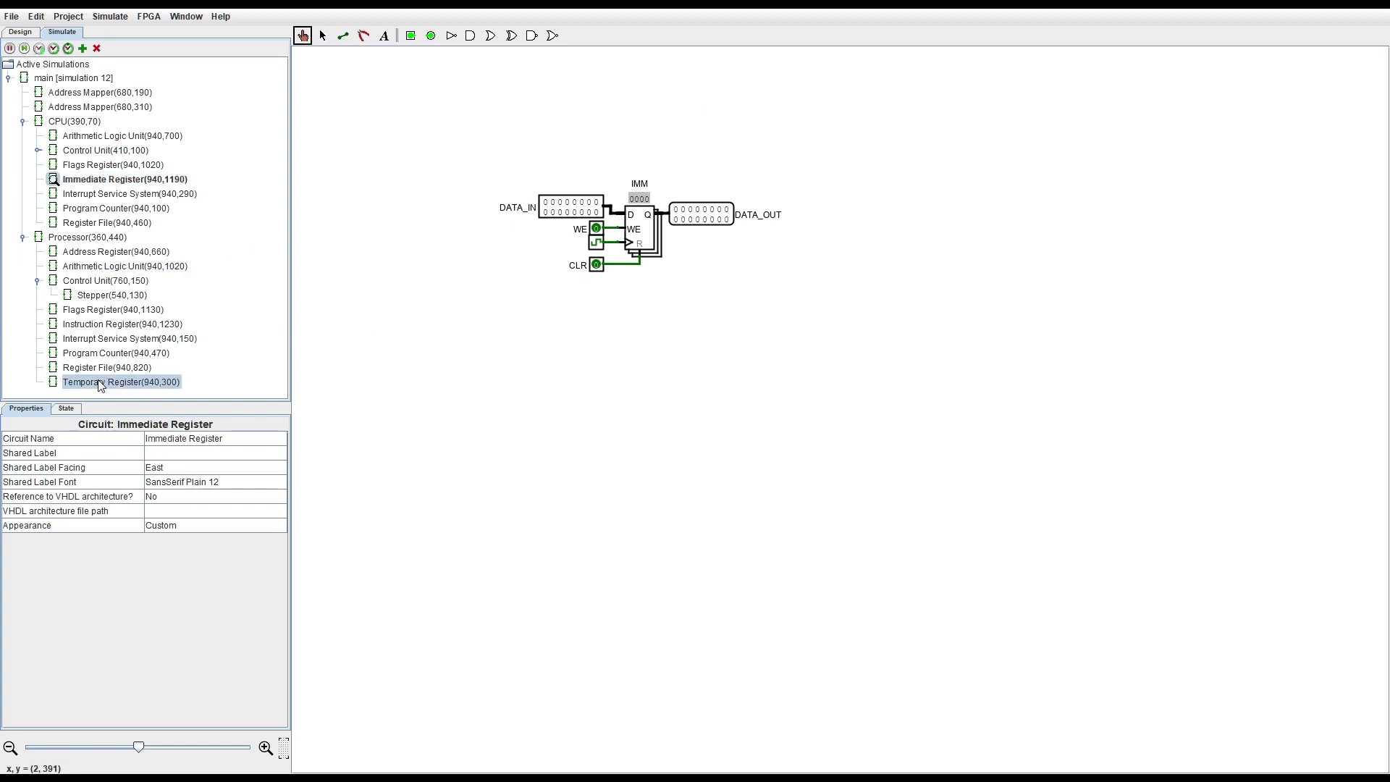
pyautogui.doubleClick(101, 384)
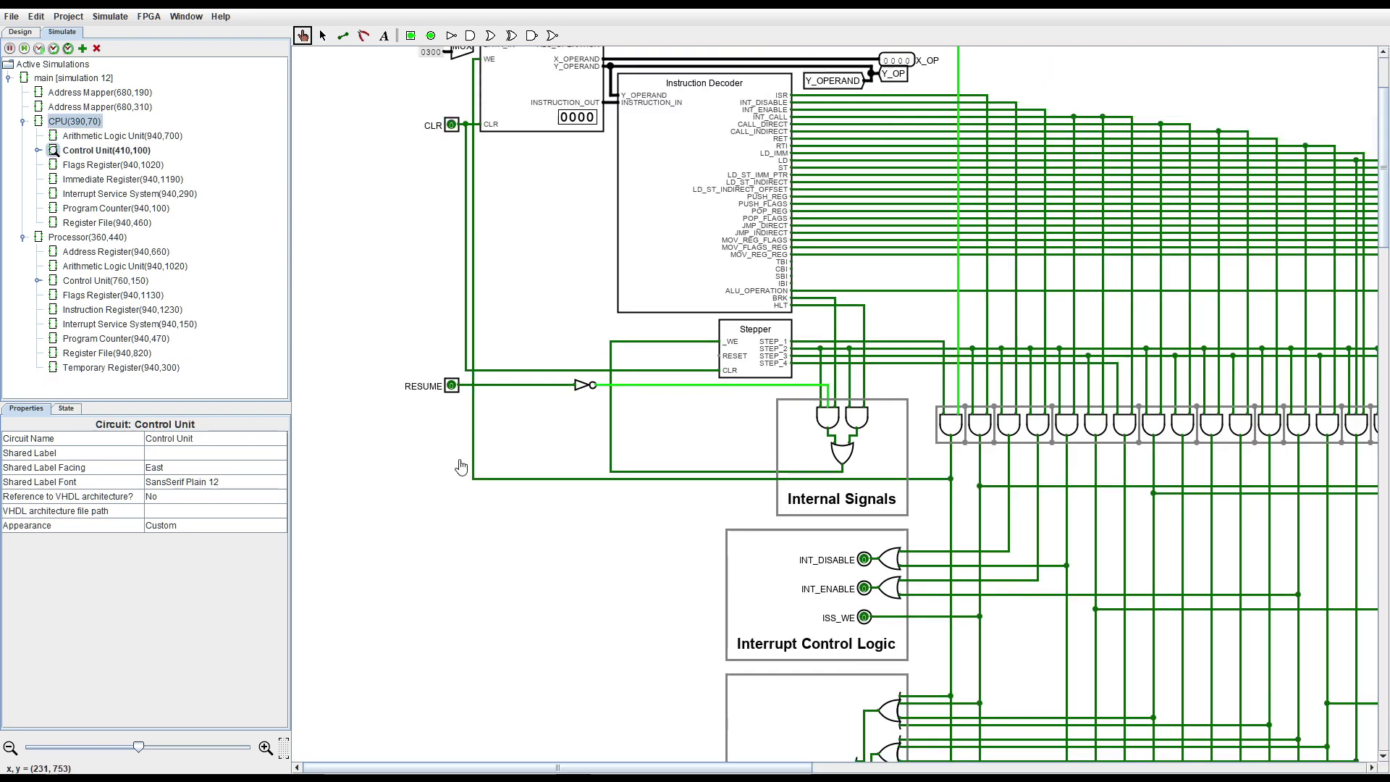
# - Open the Instruction Register inside the CPU's Control Unit
pyautogui.scroll(3, 462, 433)
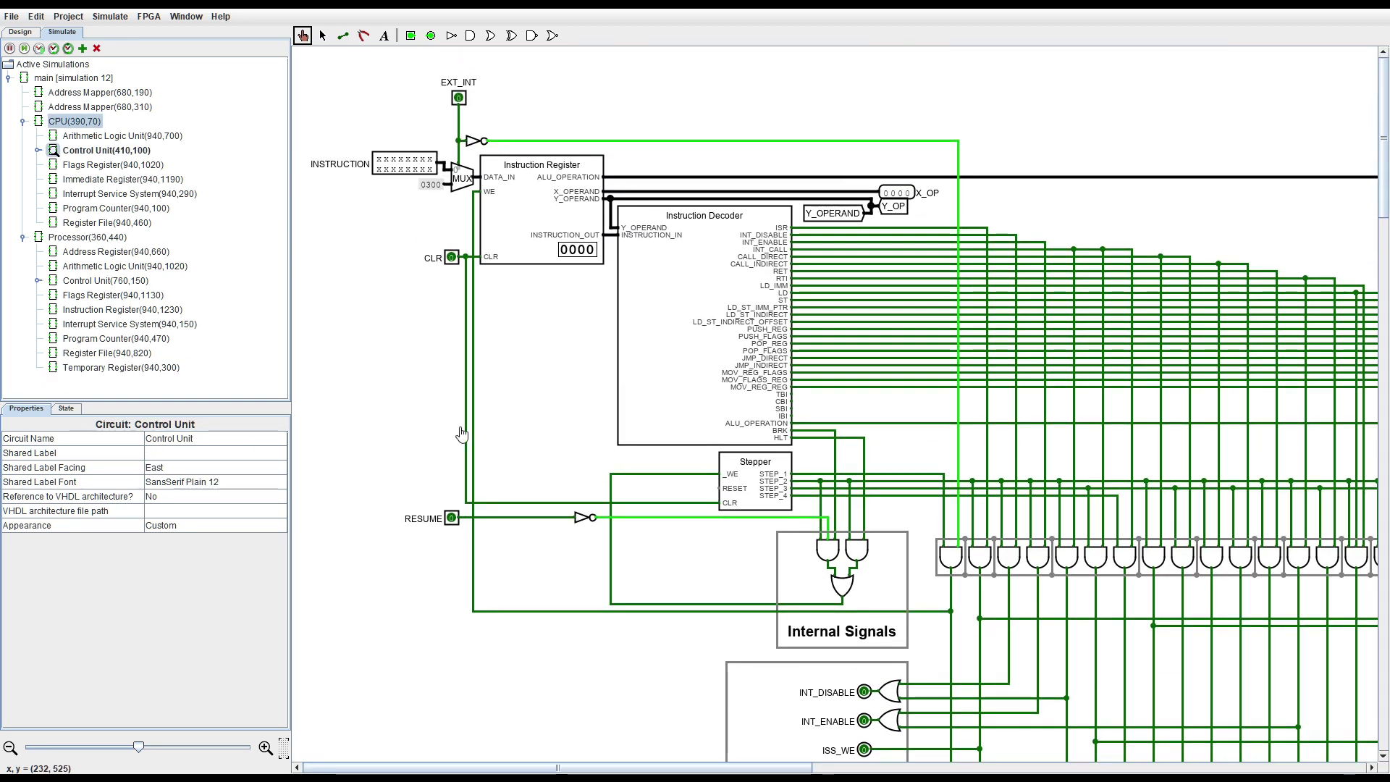
pyautogui.click(542, 211)
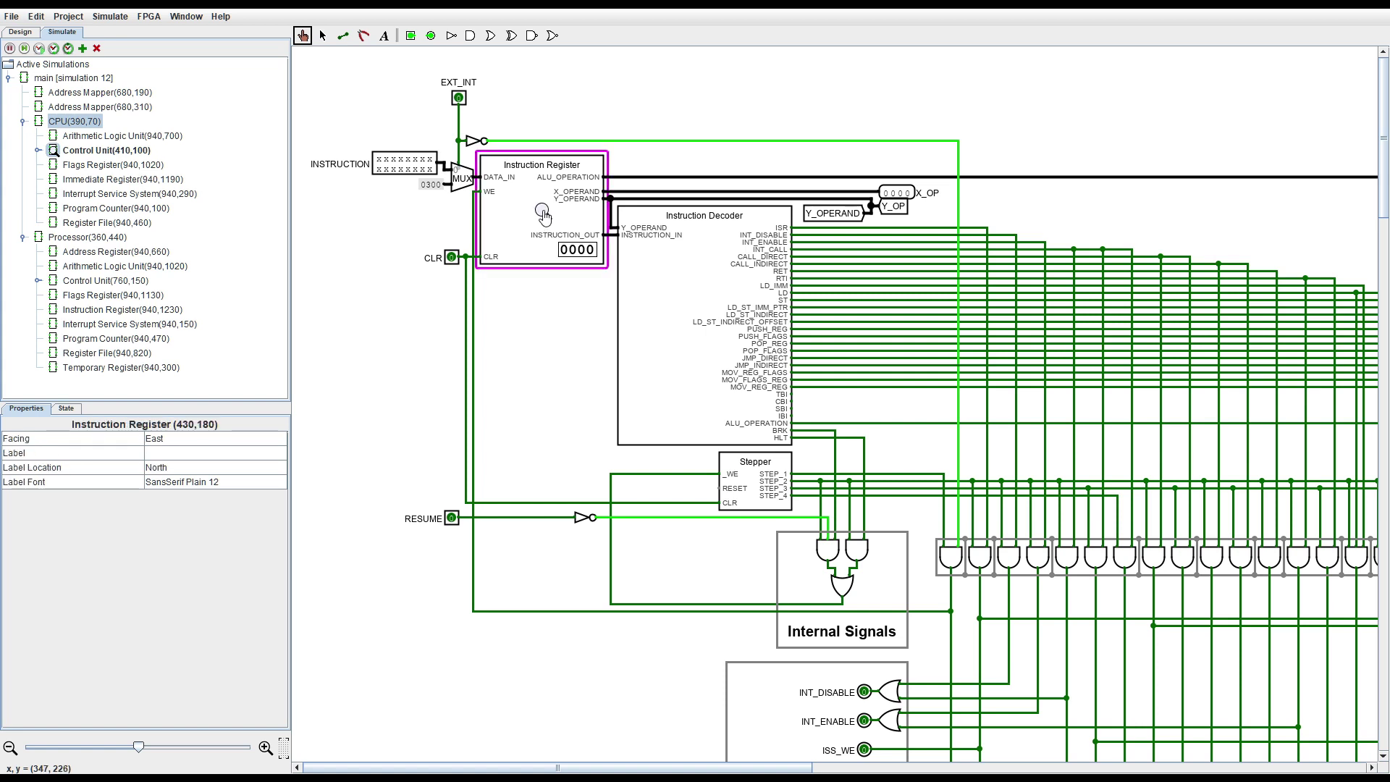
pyautogui.click(542, 211)
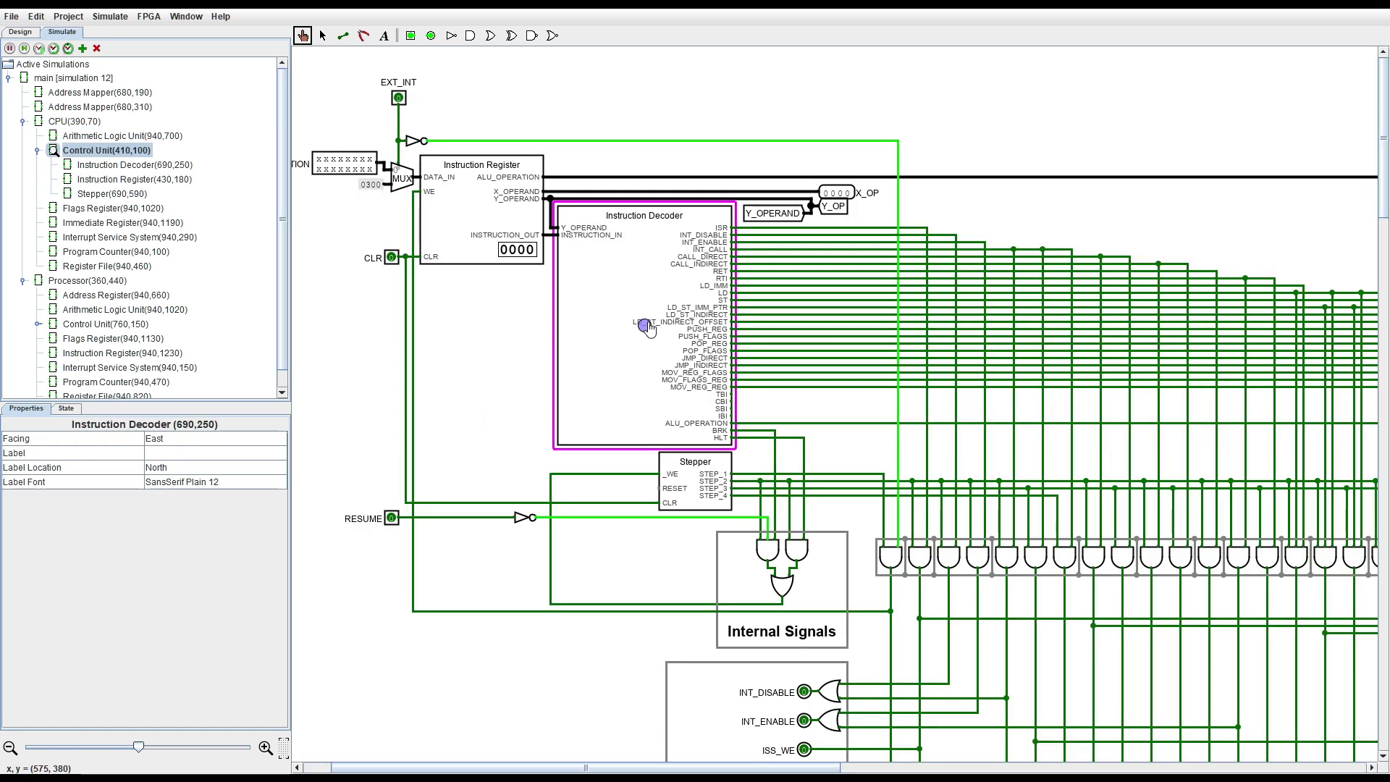
# - Open the Control Unit's Instruction Decoder and examine its decoders and instruction outputs from ISR to HLT
pyautogui.click(645, 325)
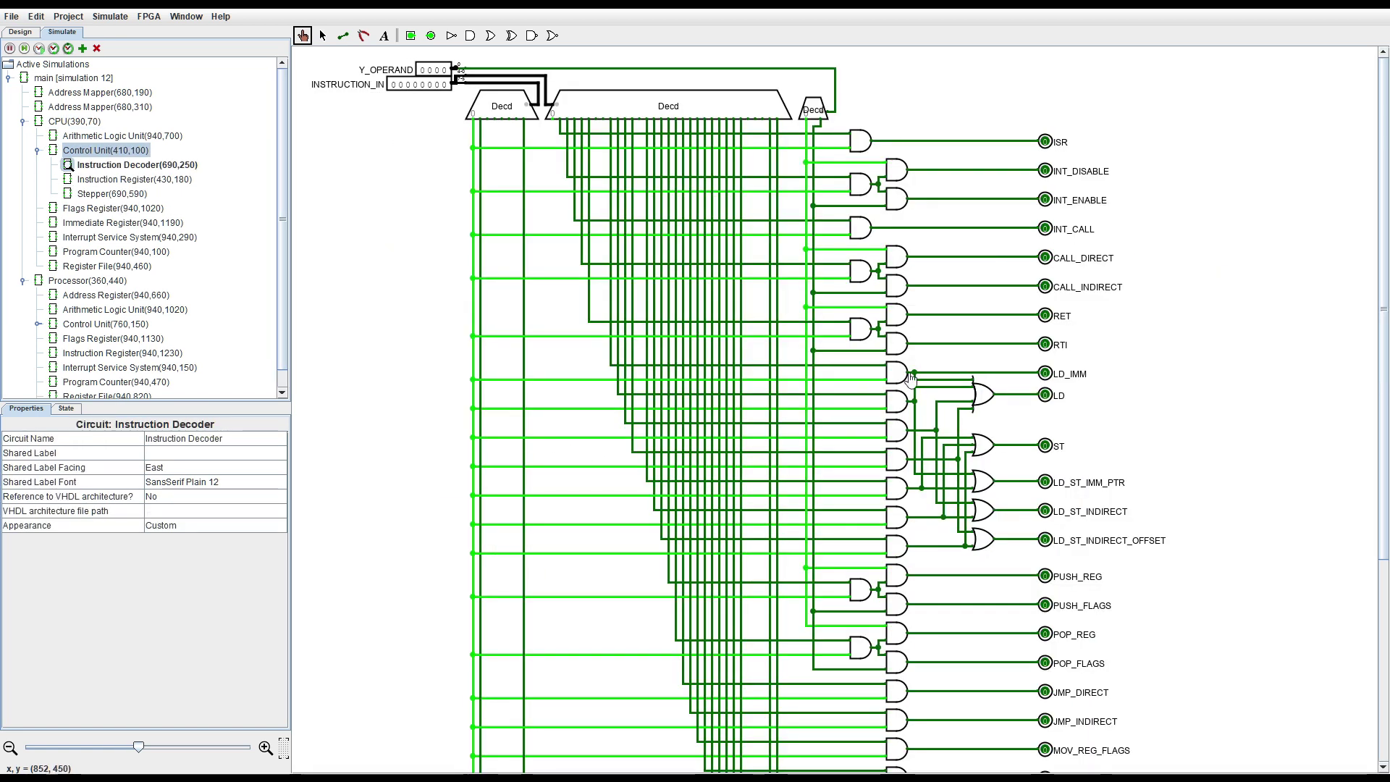
pyautogui.scroll(-5, 1195, 270)
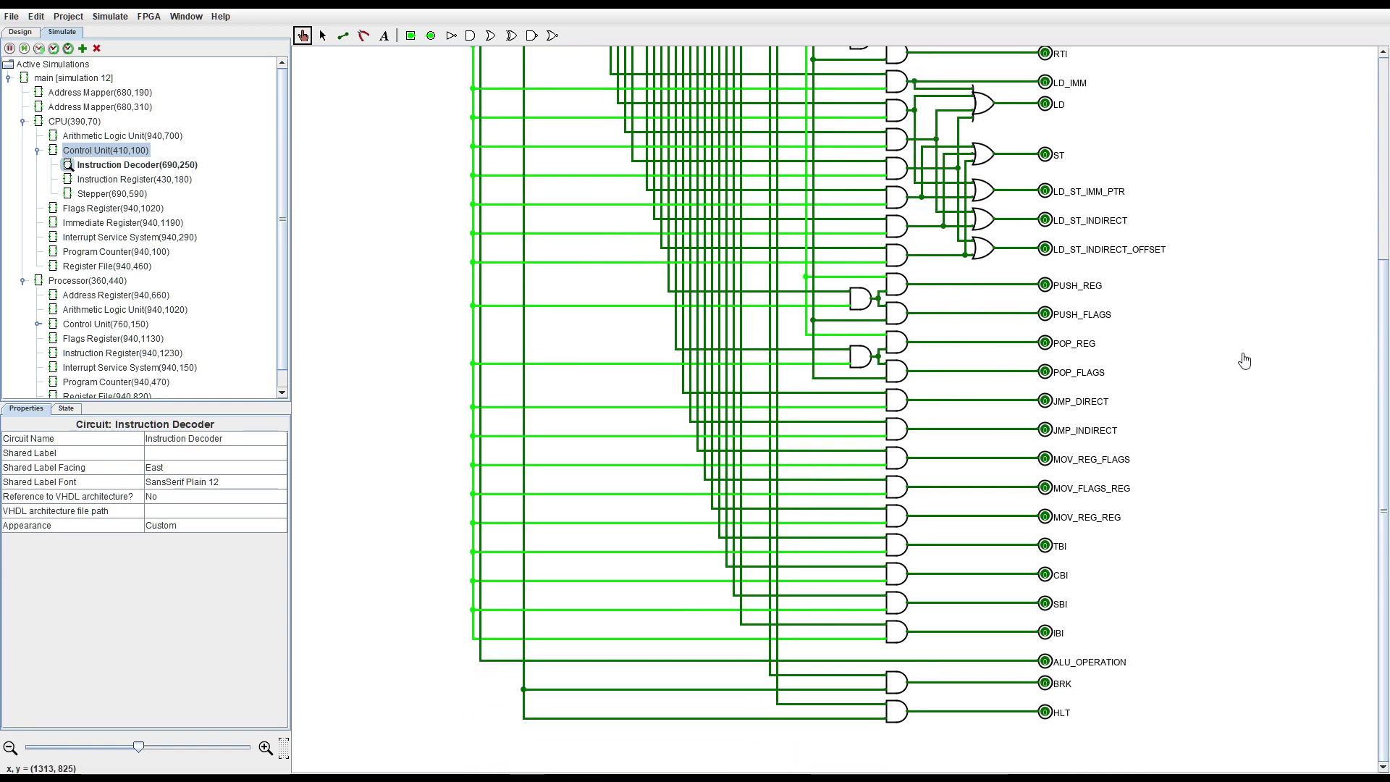
pyautogui.scroll(5, 1245, 360)
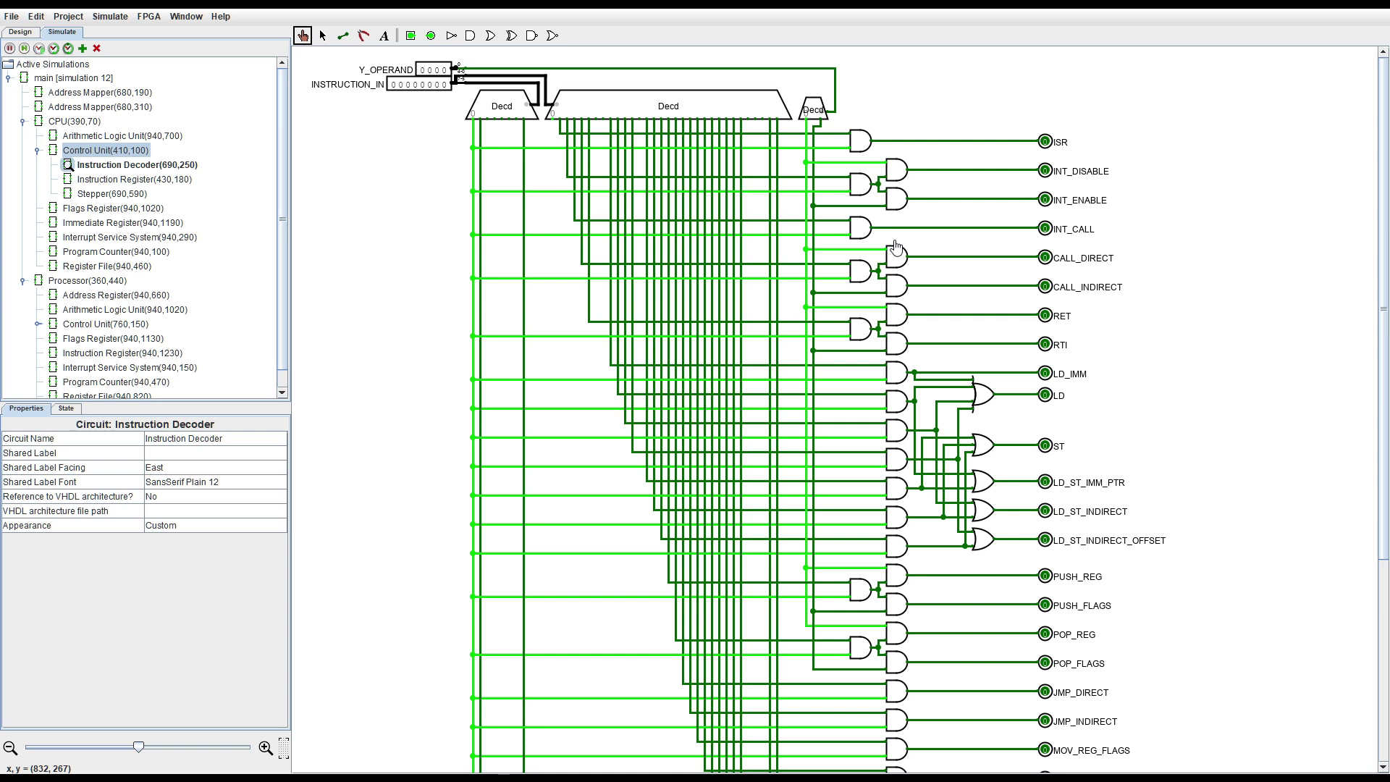
pyautogui.scroll(-5, 1195, 260)
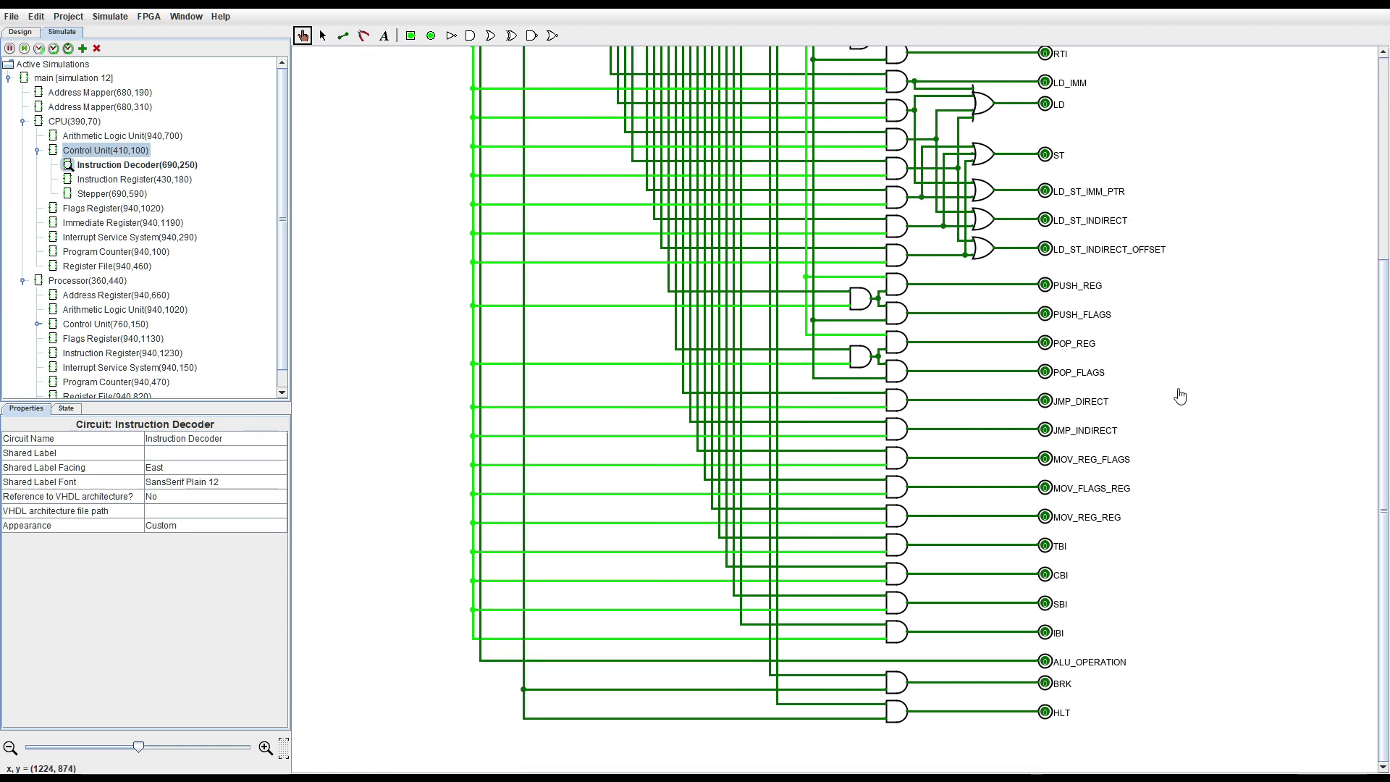
pyautogui.scroll(5, 1180, 397)
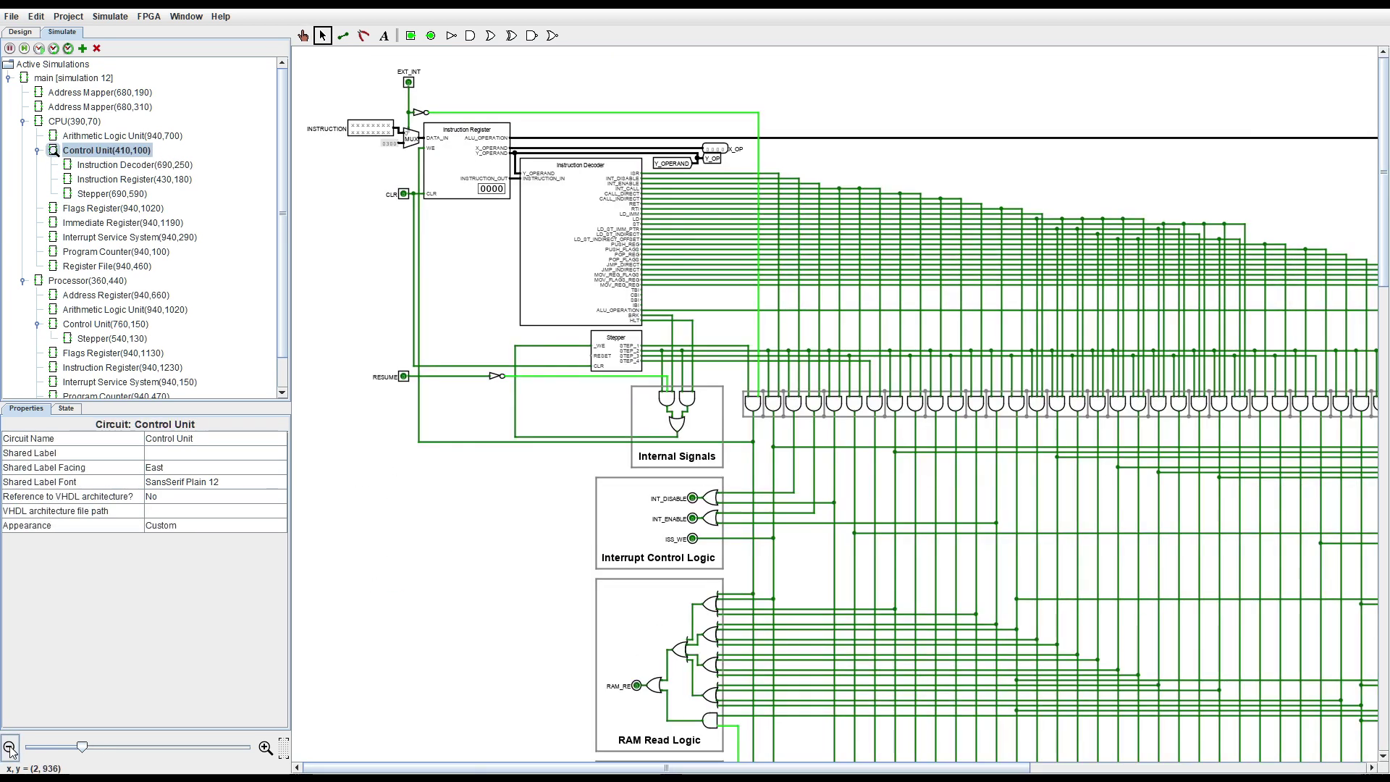
# - Examine the Control Unit's row of AND gates and its interrupt, RAM read, RAM write and RAM addressing mode logic
pyautogui.moveTo(1124, 421); pyautogui.dragTo(1244, 433)
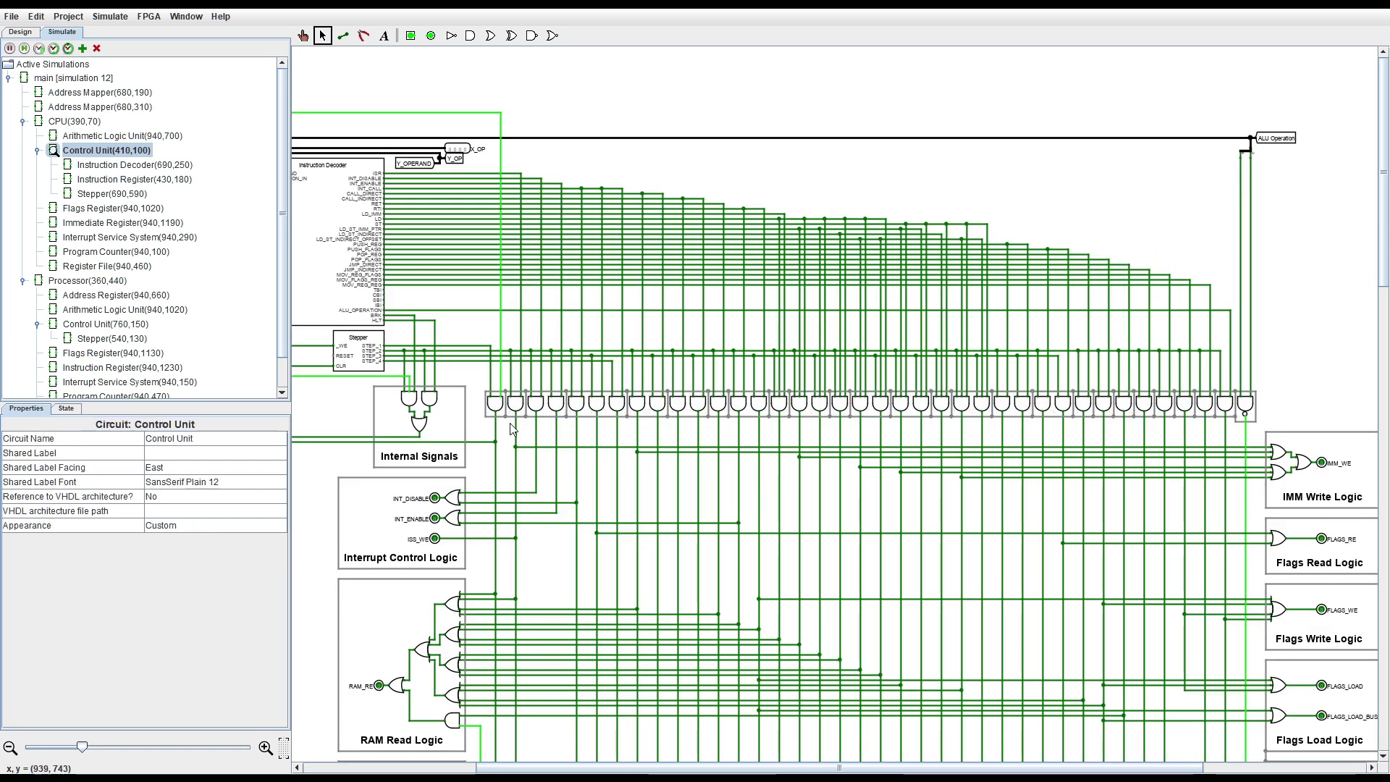
pyautogui.scroll(-1, 680, 466)
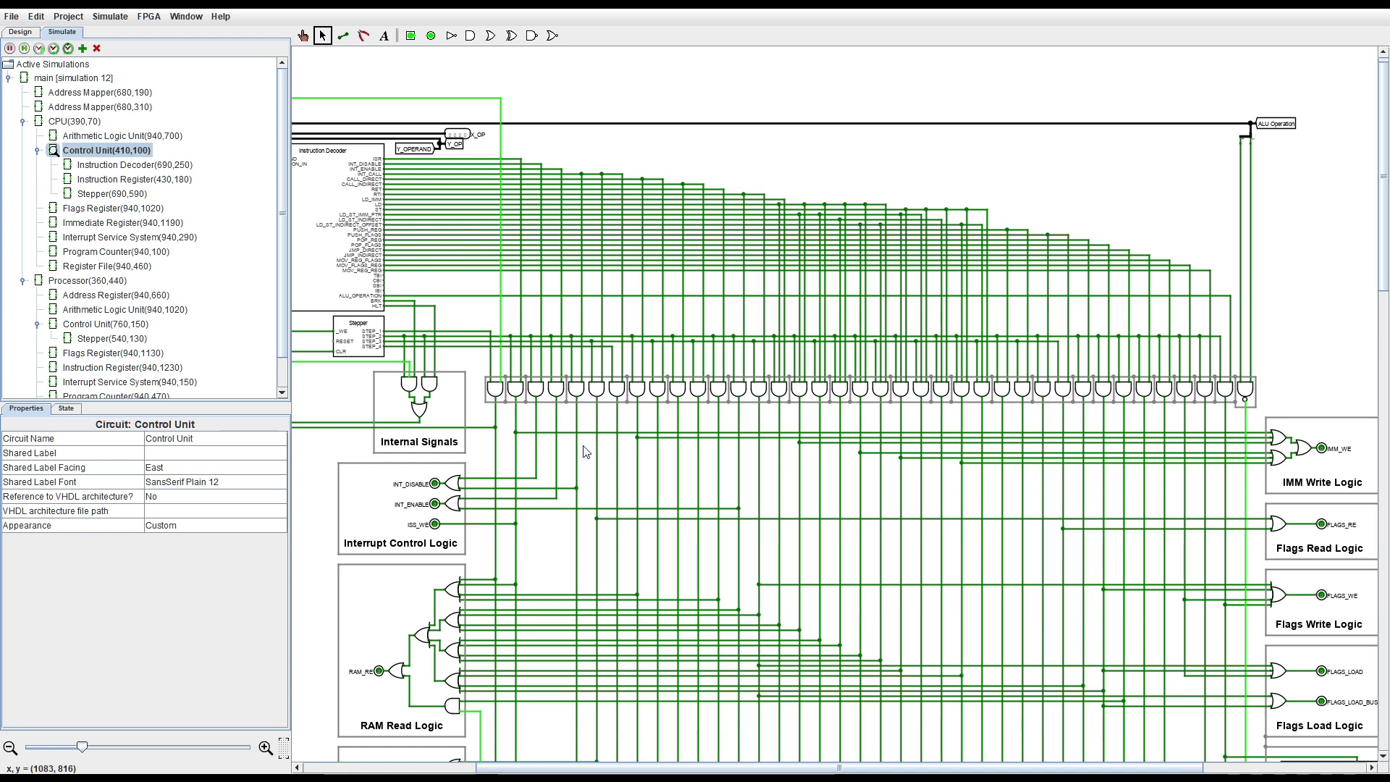
pyautogui.scroll(-5, 579, 452)
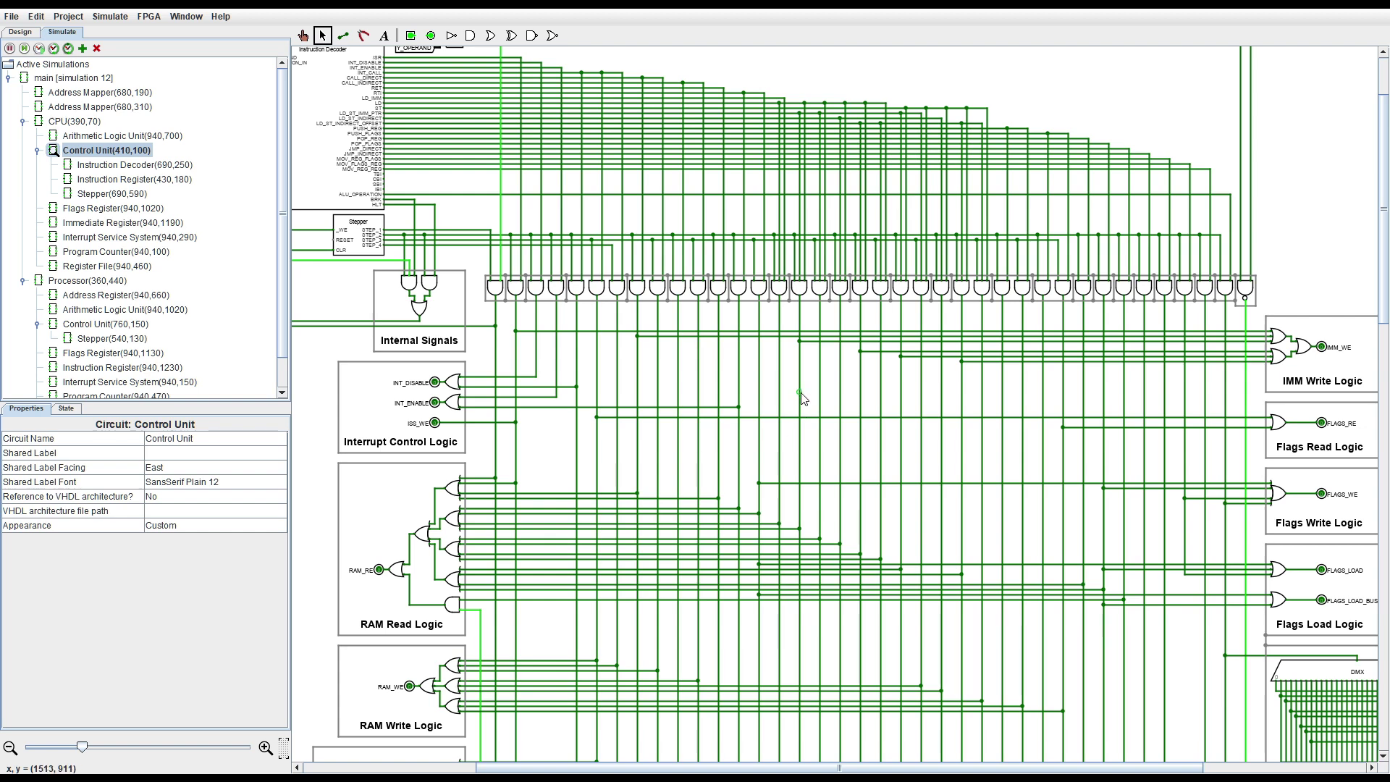
pyautogui.scroll(-6, 1128, 405)
pyautogui.click(303, 35)
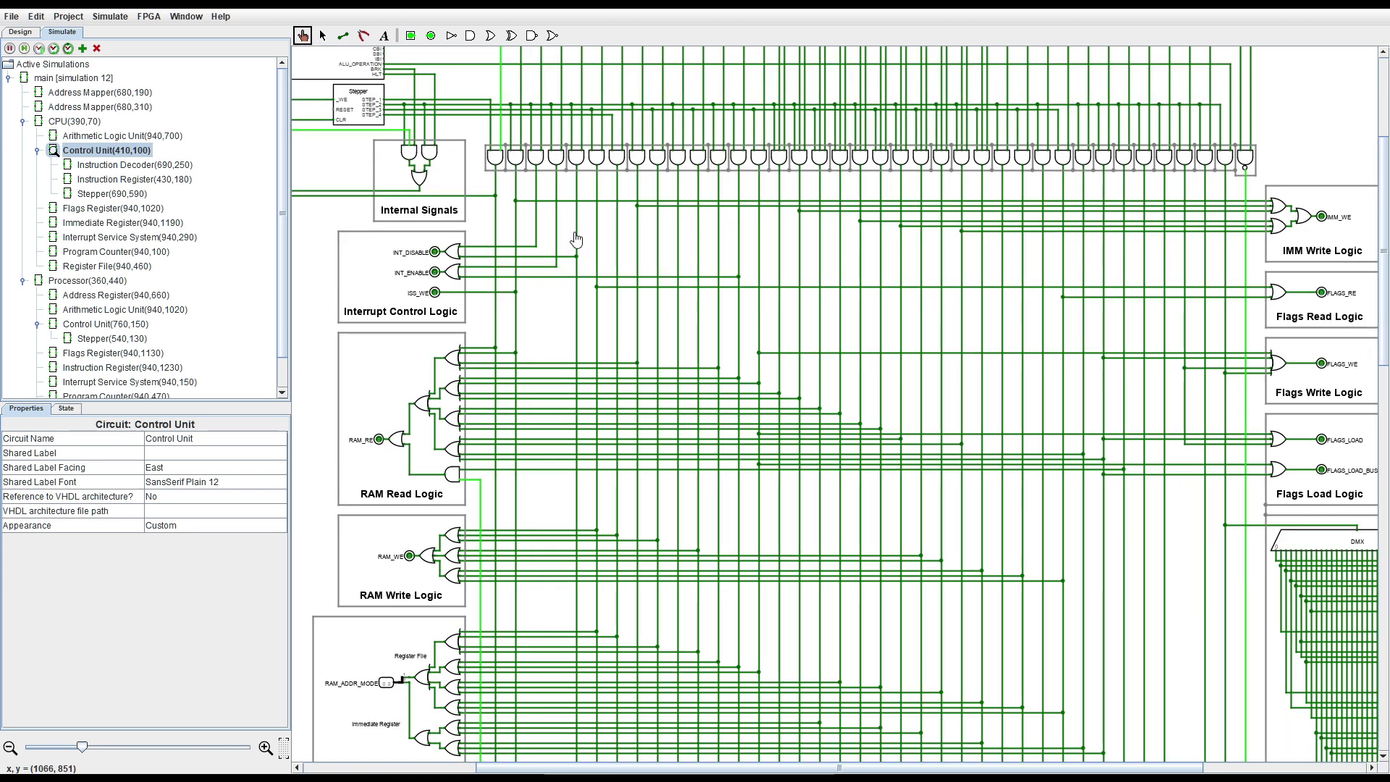
pyautogui.scroll(-5, 435, 386)
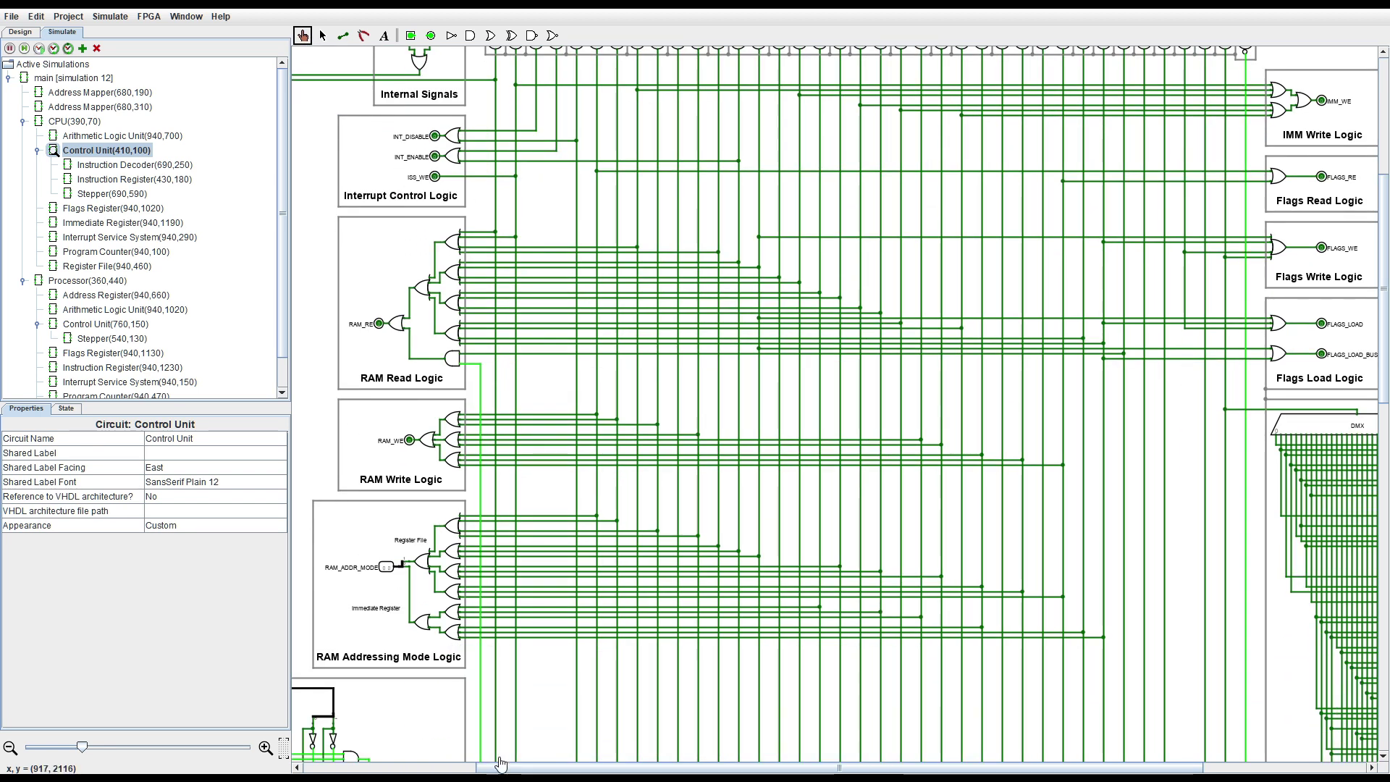
# - Examine the Control Unit's IMM write, flags read, write and load blocks, and the ALU Operations Logic
pyautogui.moveTo(534, 767); pyautogui.dragTo(698, 765)
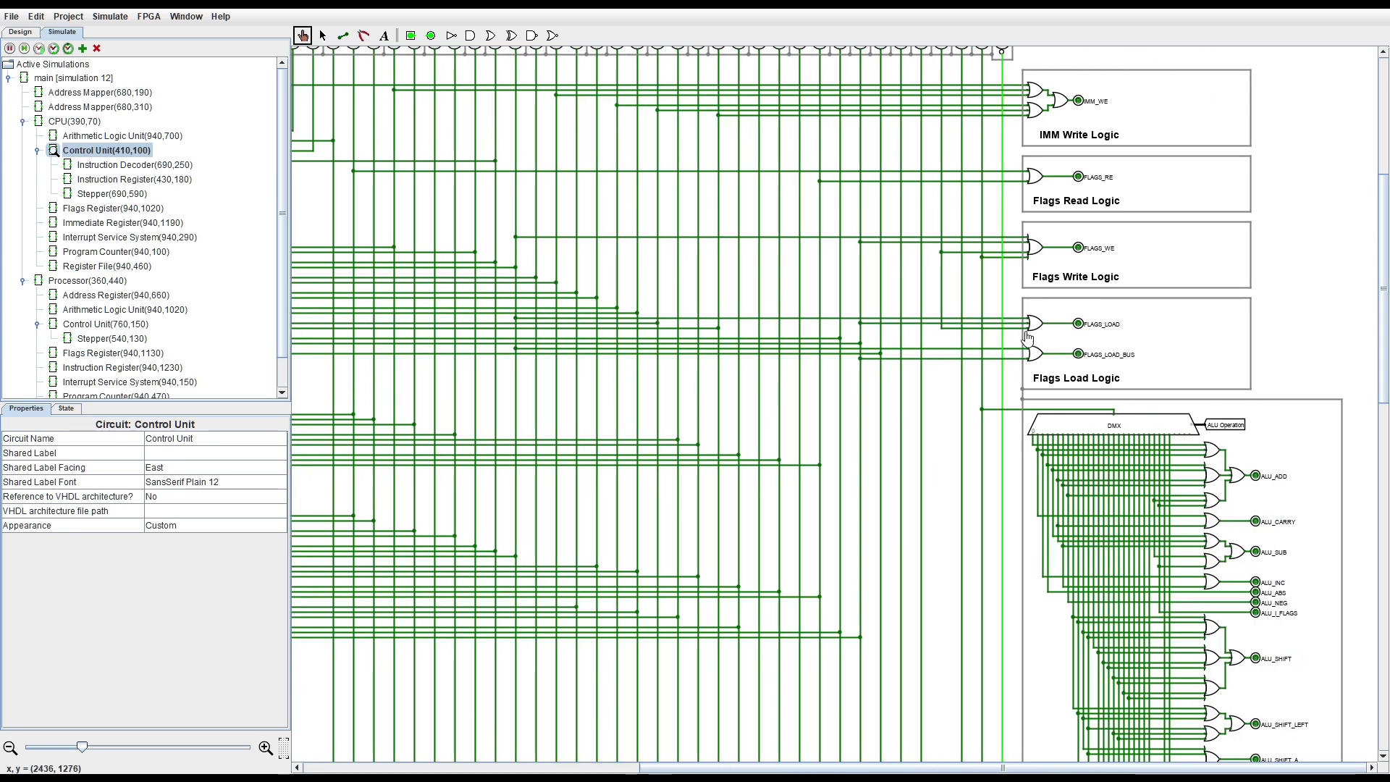
pyautogui.scroll(-10, 1023, 380)
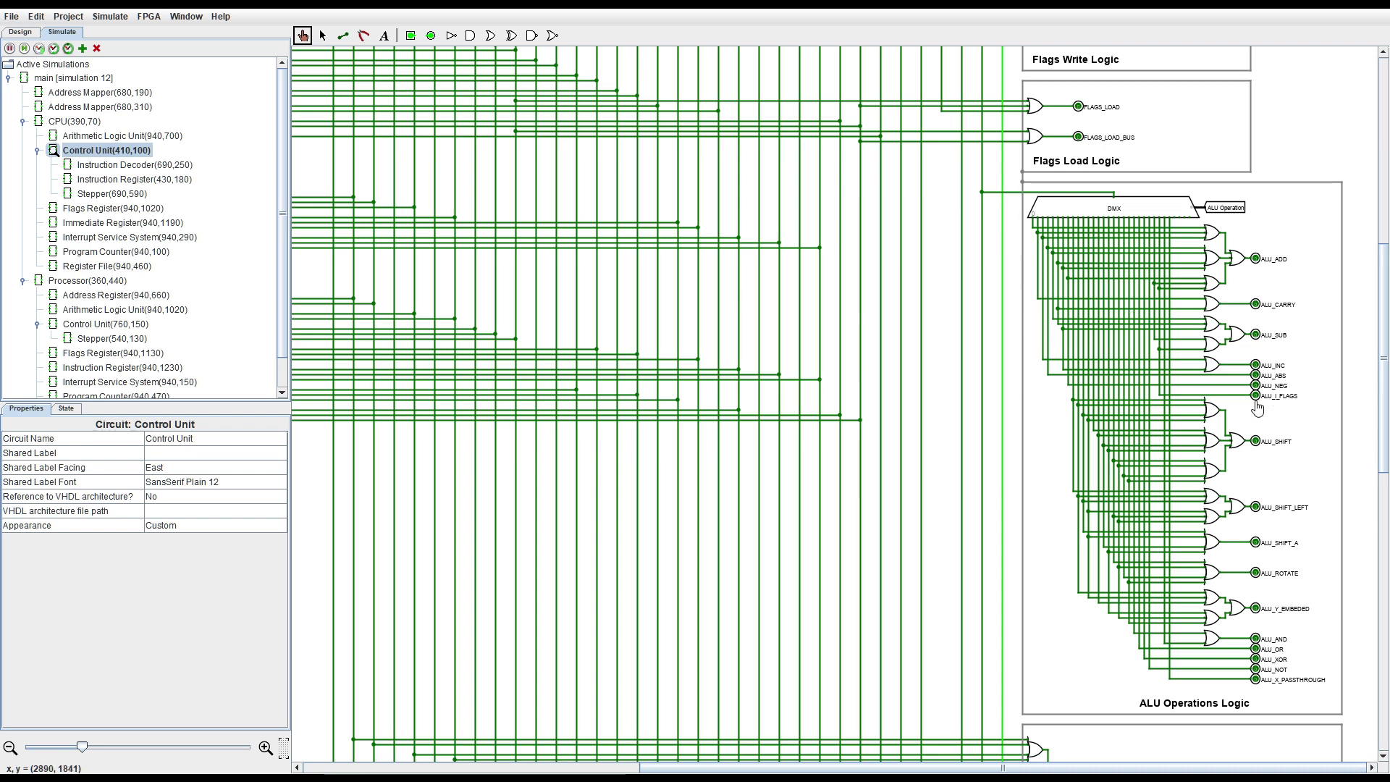
pyautogui.scroll(-8, 1264, 420)
# - Probe the output wire of the Jump Control Logic, and close the probe
pyautogui.hscroll(8, 572, 524)
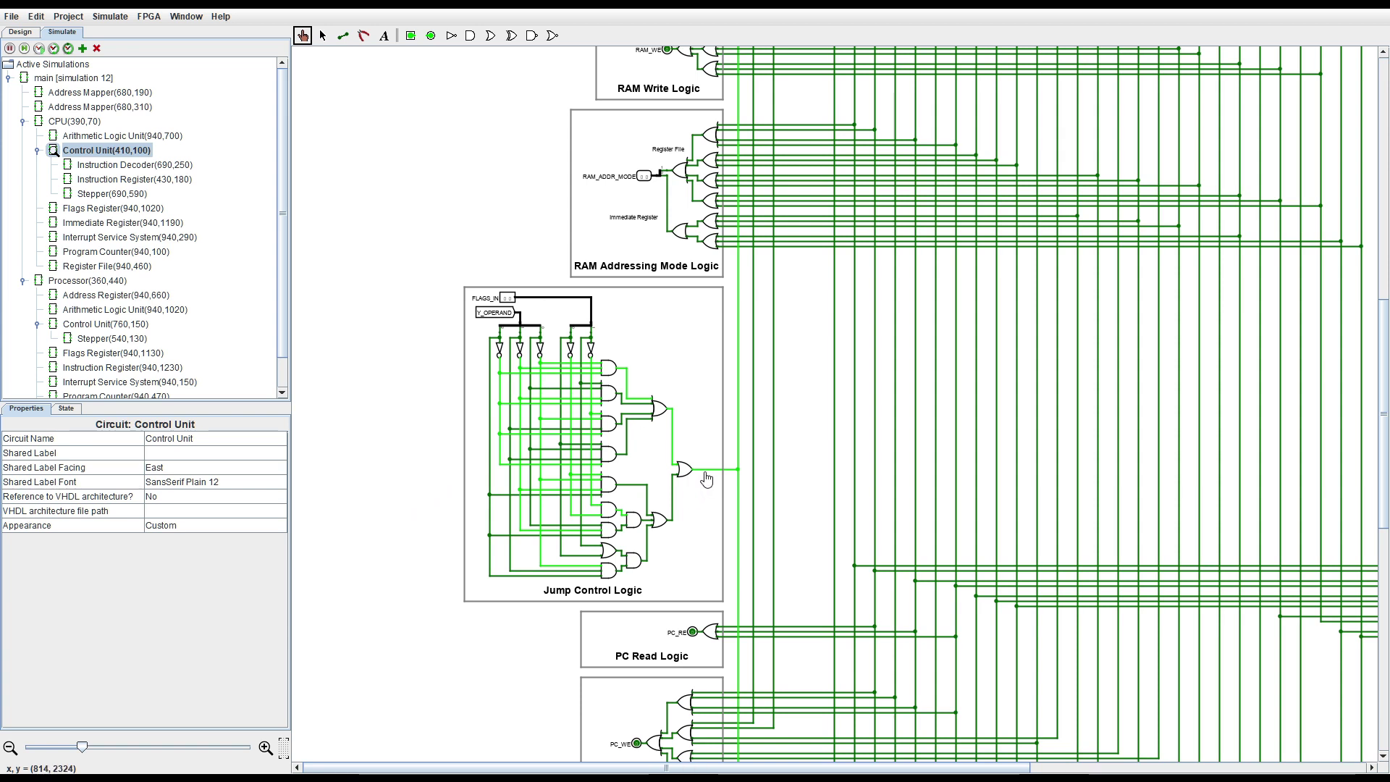
pyautogui.click(726, 458)
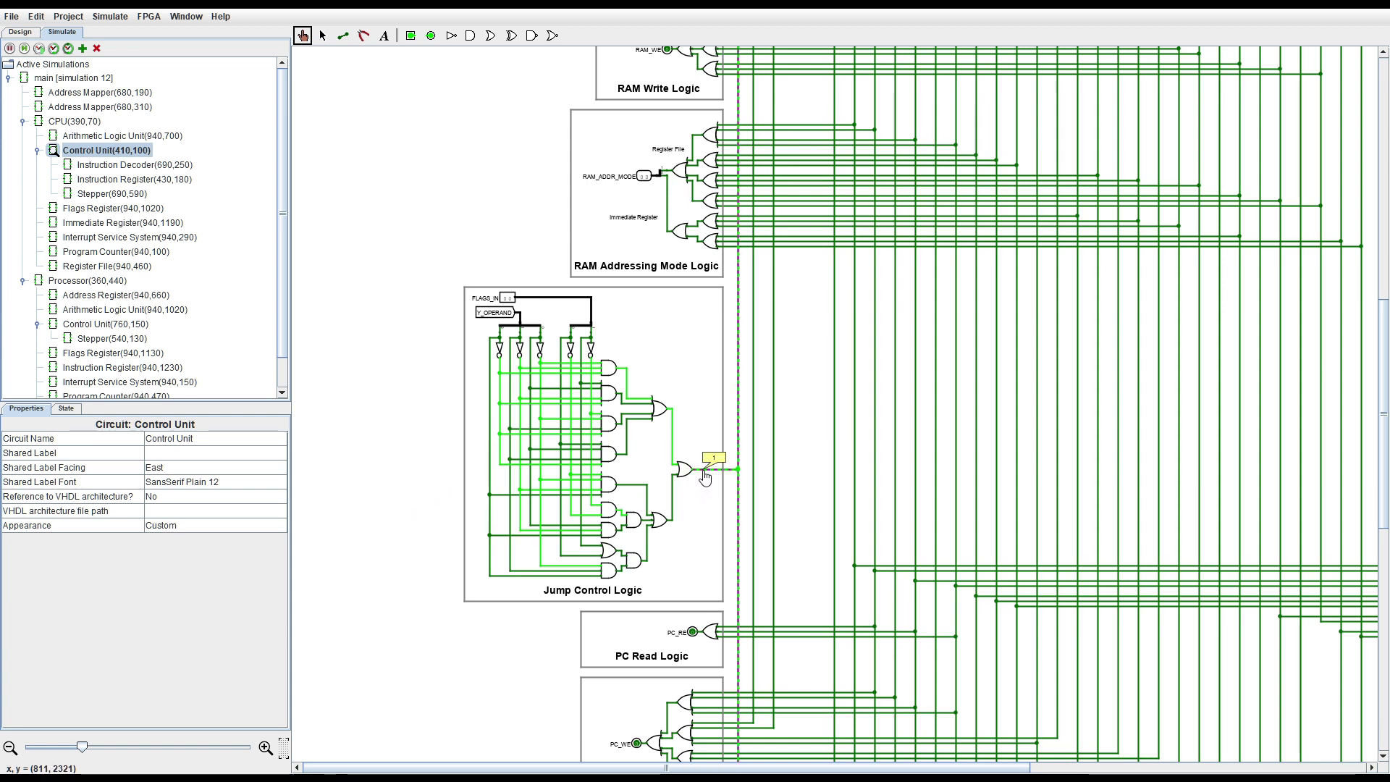
pyautogui.click(428, 270)
# - Return to the ALU Operation end of the gate row and probe the output wire of its last gate
pyautogui.scroll(8, 401, 507)
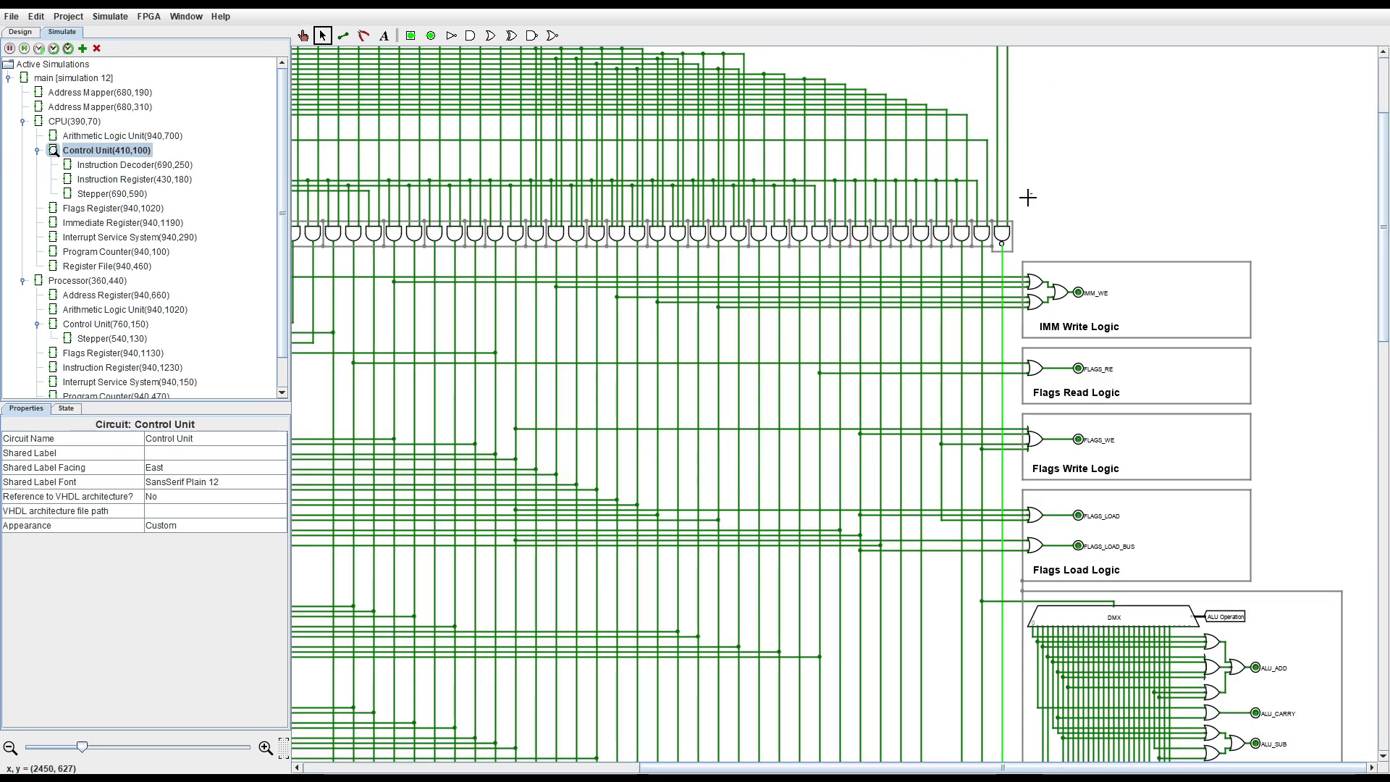
pyautogui.moveTo(1029, 197); pyautogui.dragTo(982, 269)
pyautogui.scroll(5, 1093, 290)
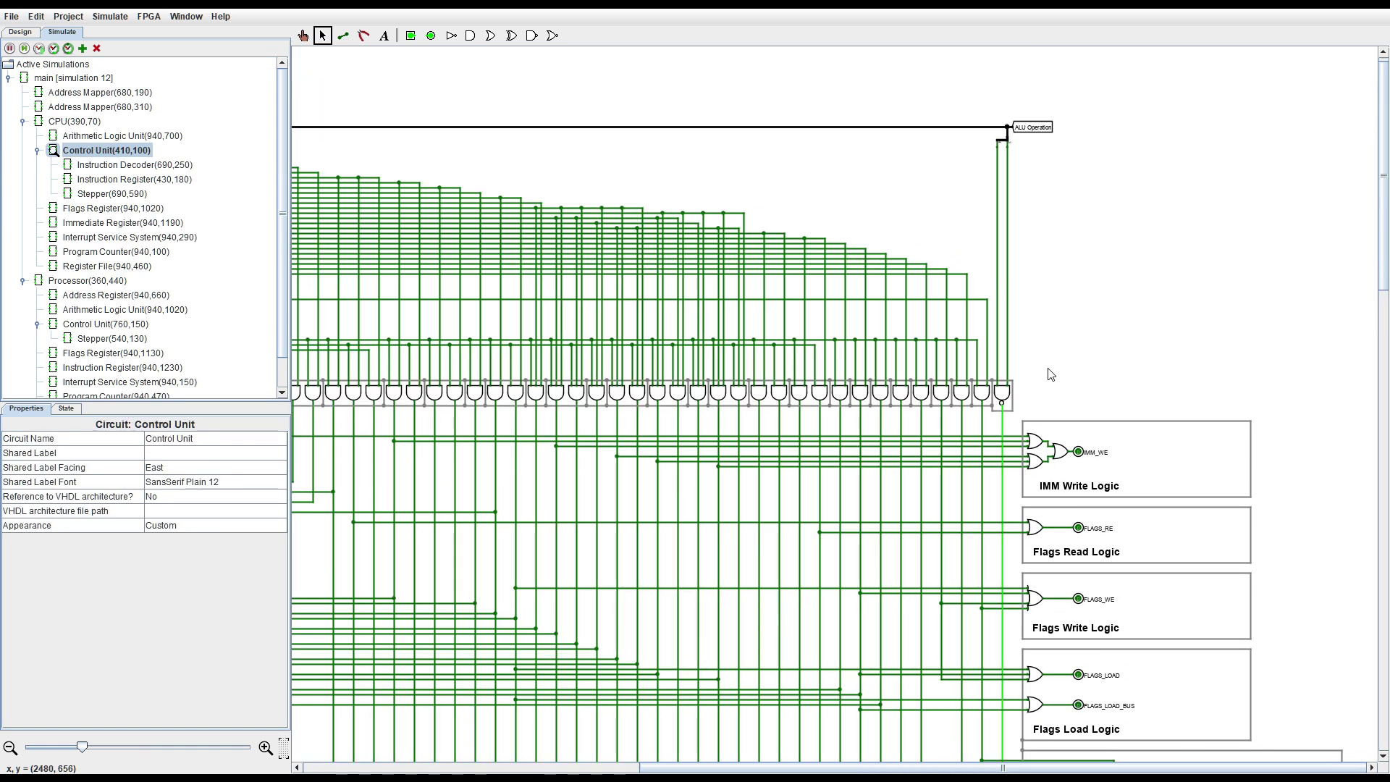
pyautogui.hotkey('ctrl', '1')
pyautogui.scroll(-4, 1029, 372)
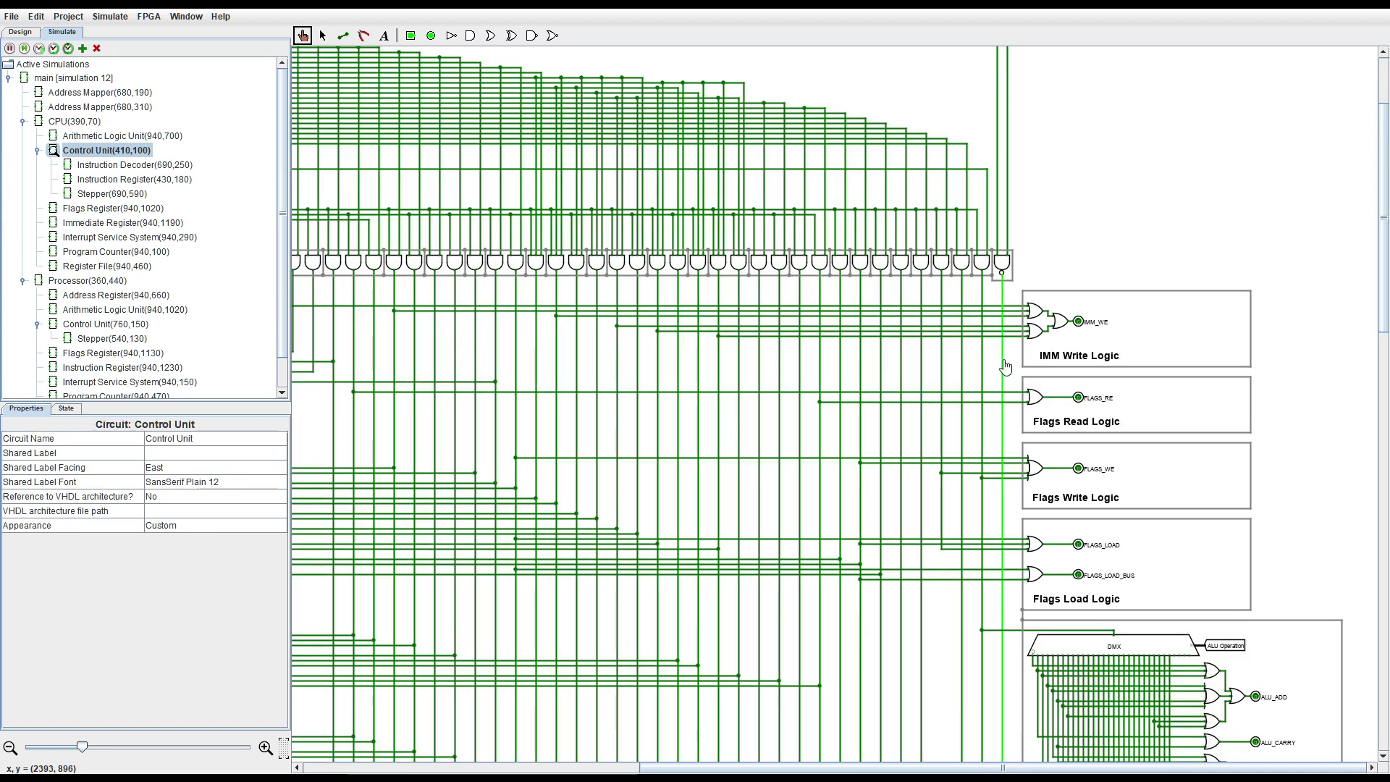
pyautogui.click(1004, 360)
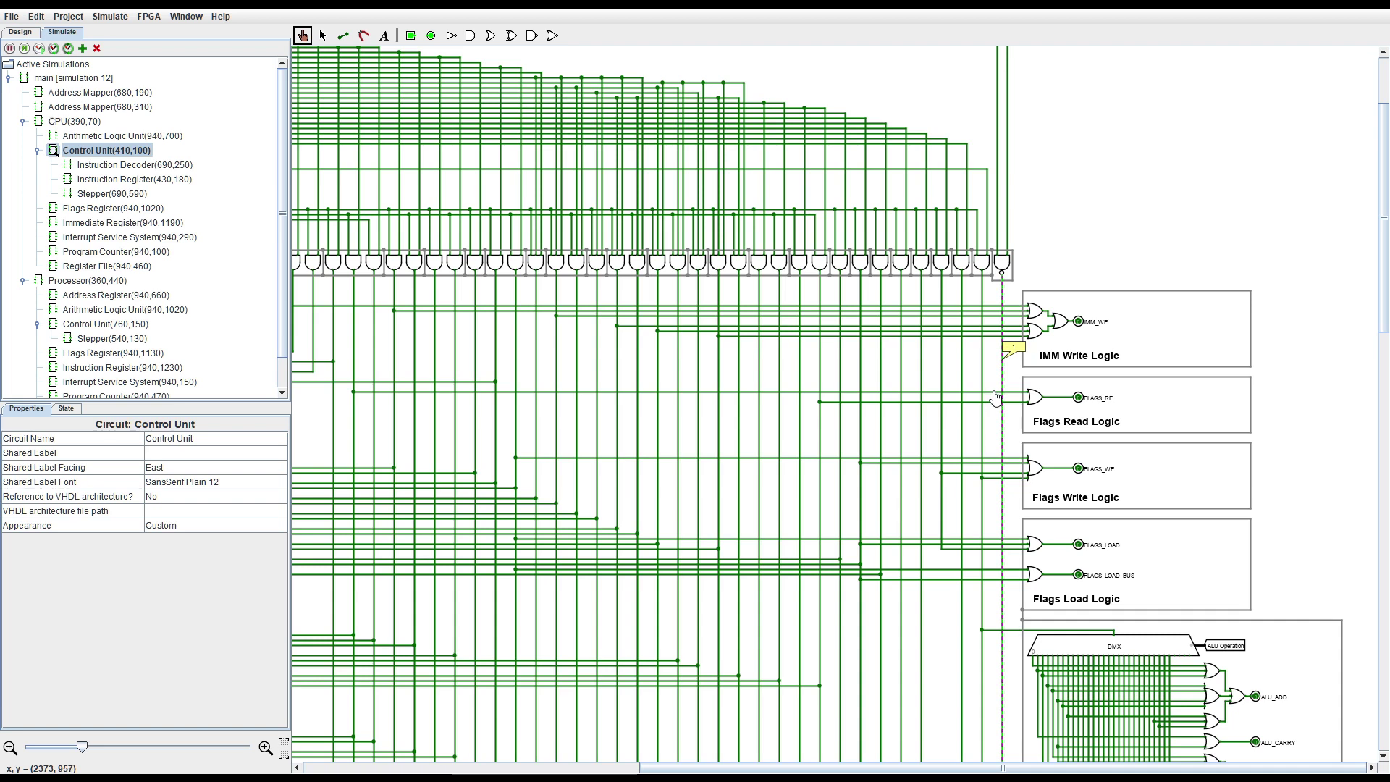
# - Trace the probed wire past the flags logic blocks to the ALU Operations Logic
pyautogui.scroll(-5, 994, 410)
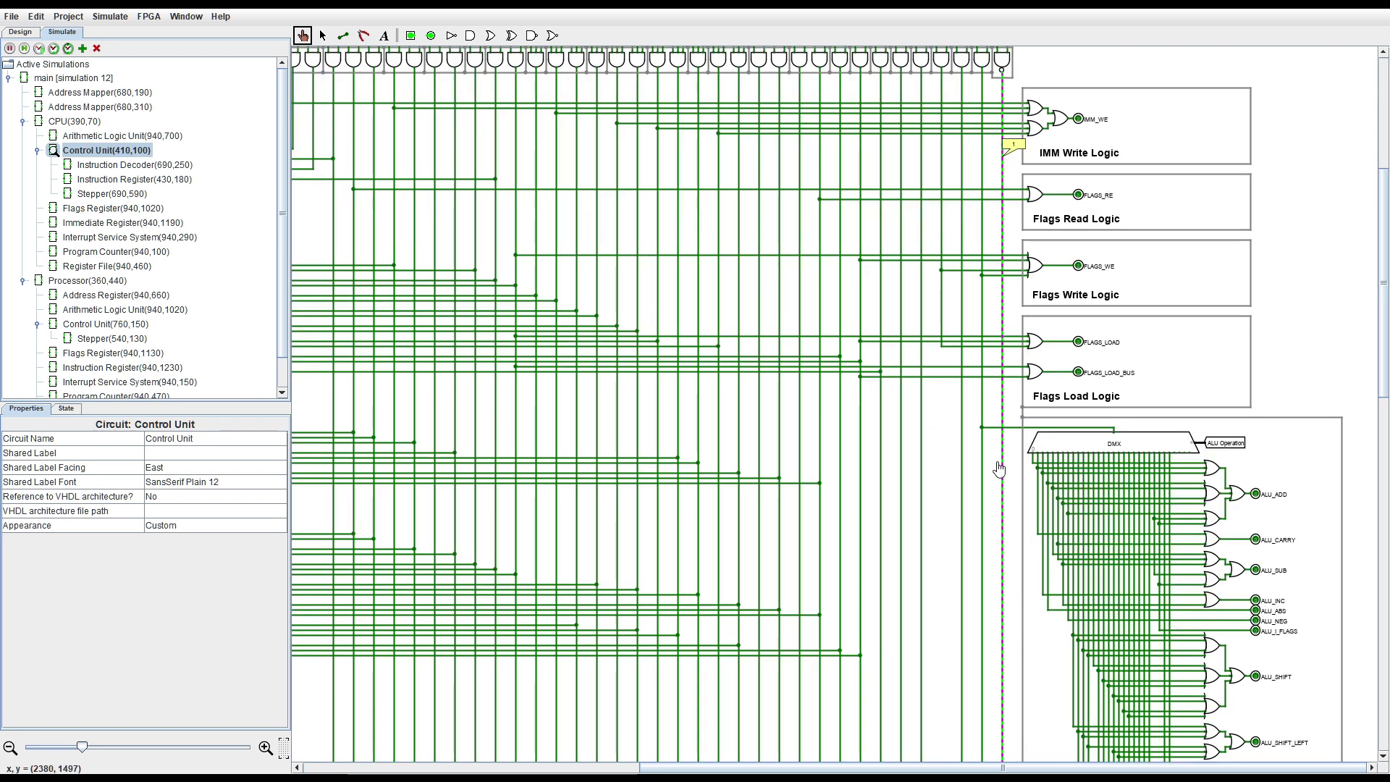
pyautogui.scroll(3, 998, 469)
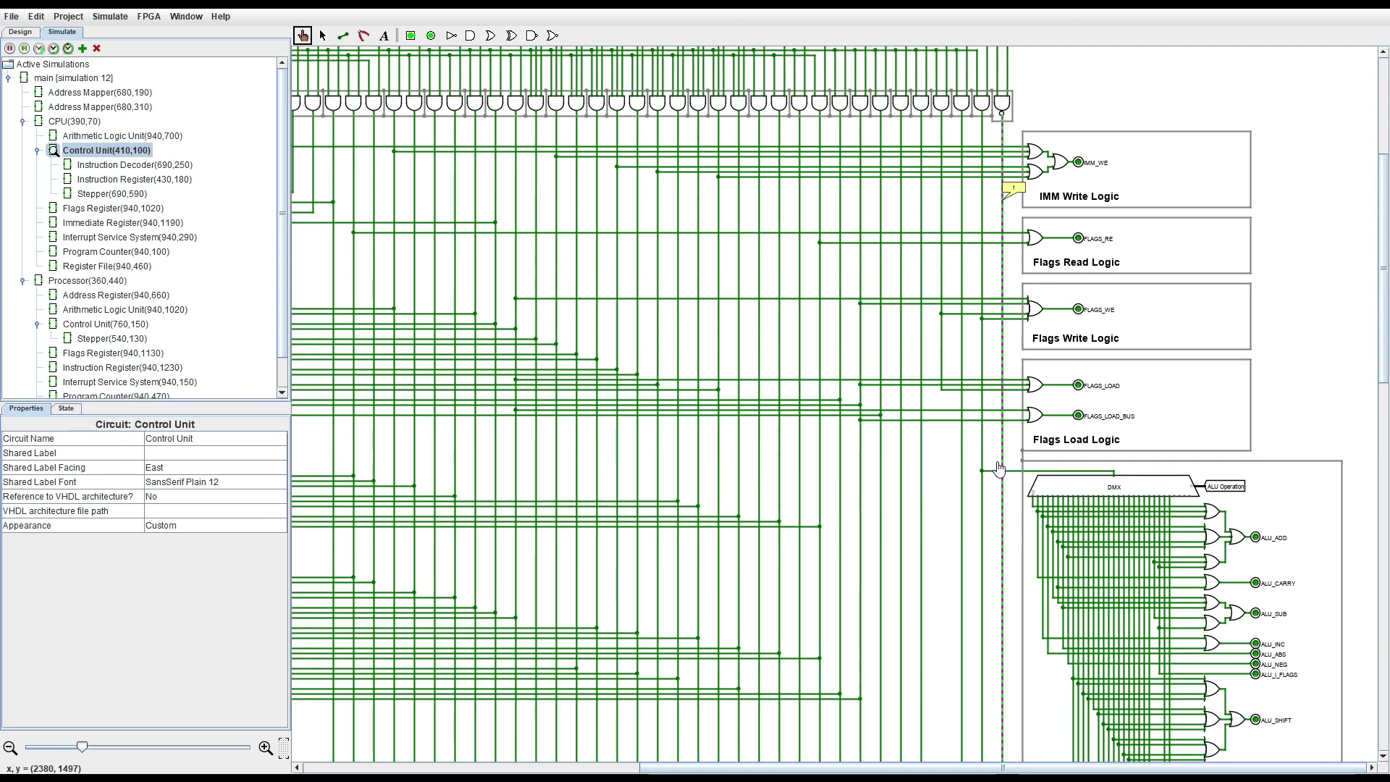
pyautogui.scroll(-3, 1004, 459)
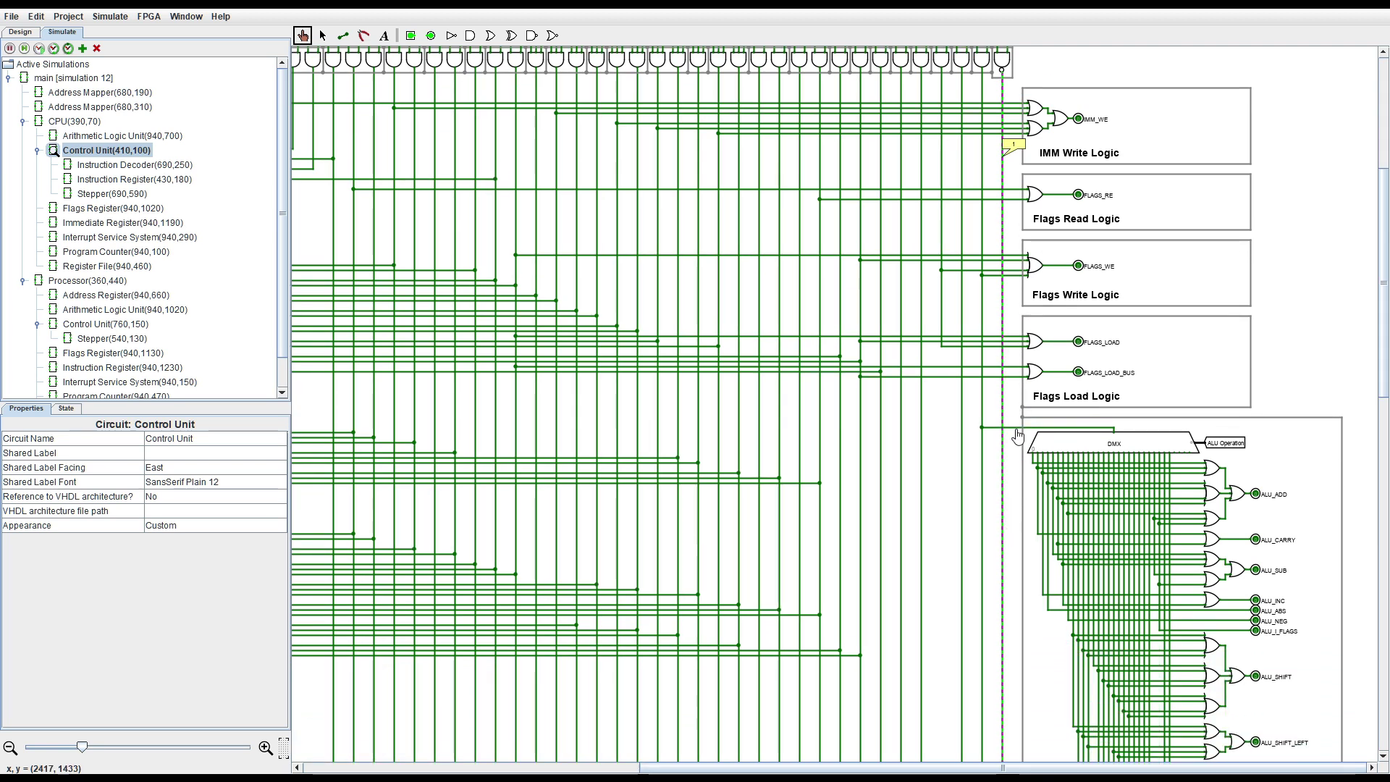
pyautogui.scroll(2, 1017, 467)
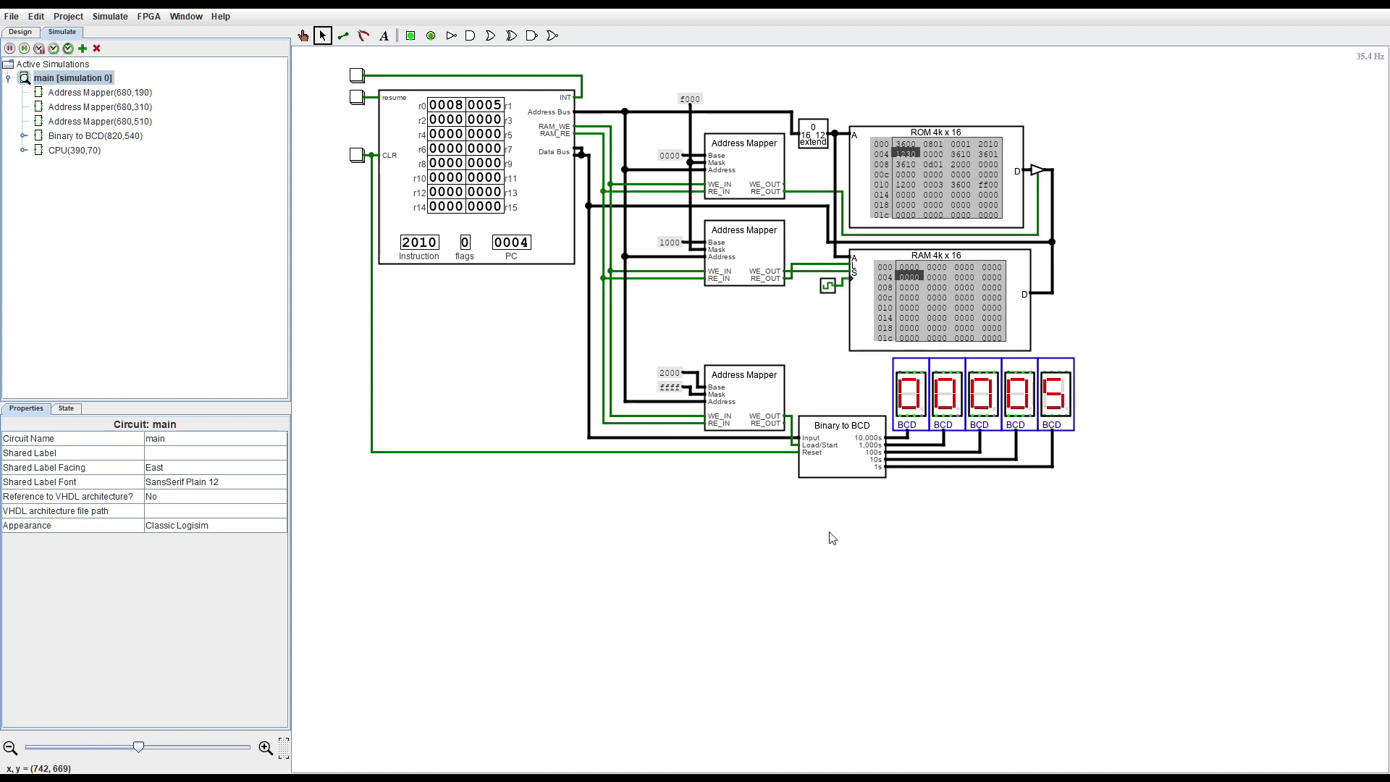
# - Inspect the Binary to BCD converter and its Address Mapper in the running main circuit, and clear the selection
pyautogui.click(834, 453)
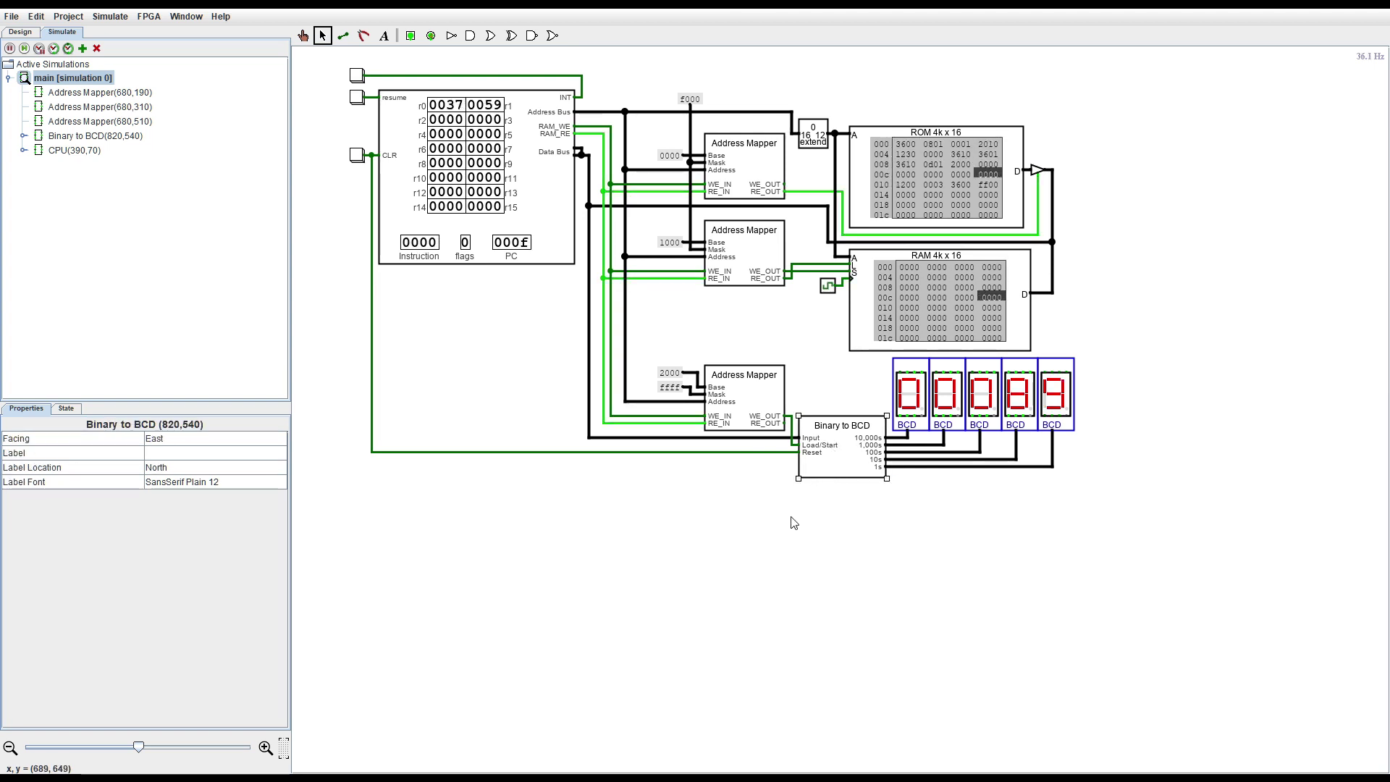
pyautogui.click(731, 407)
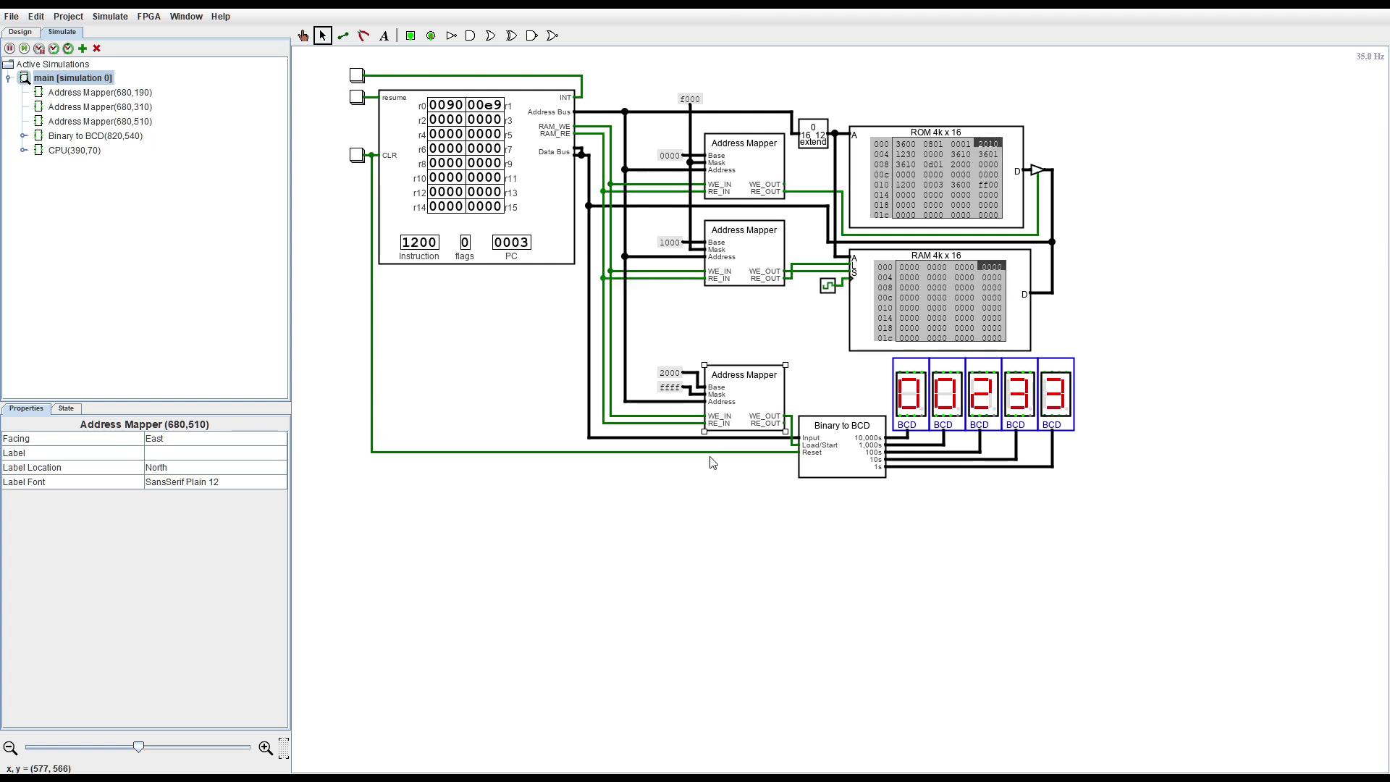
pyautogui.click(726, 516)
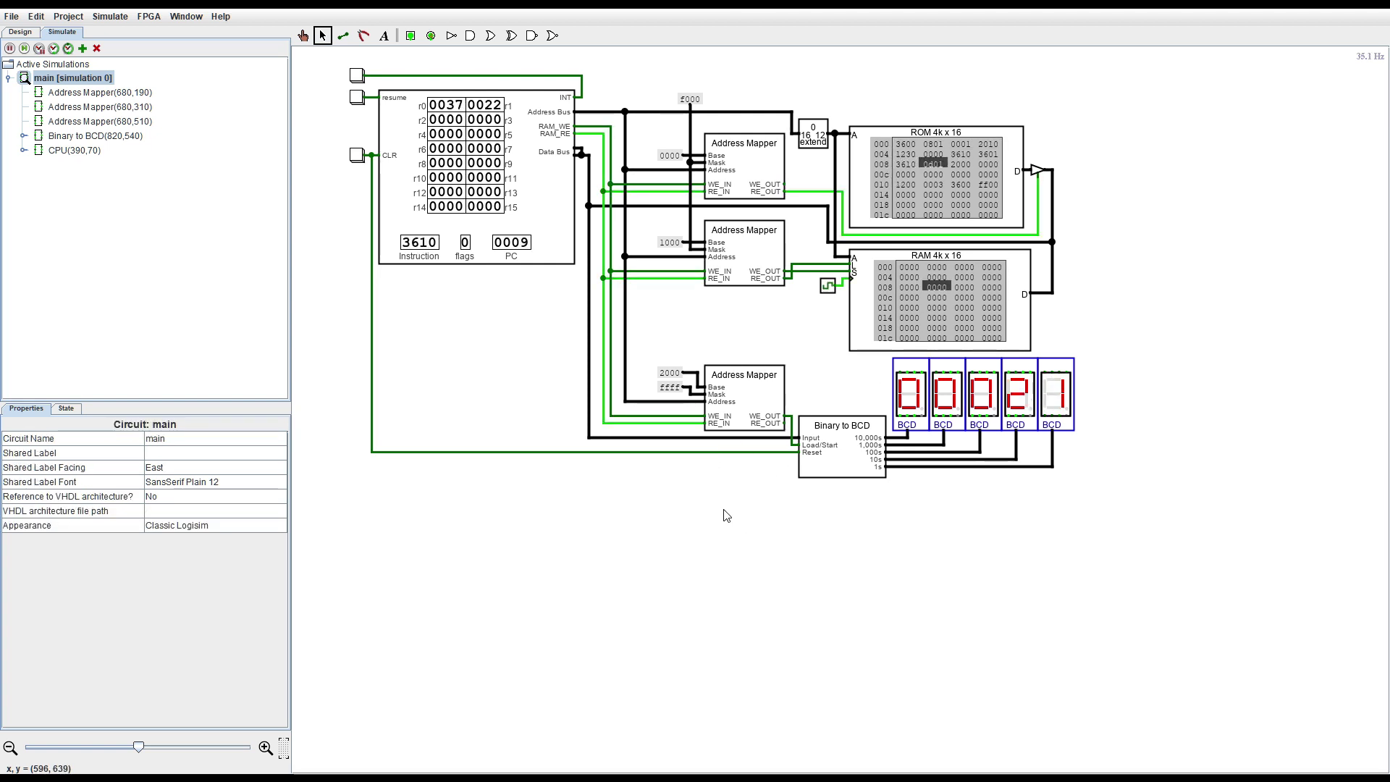